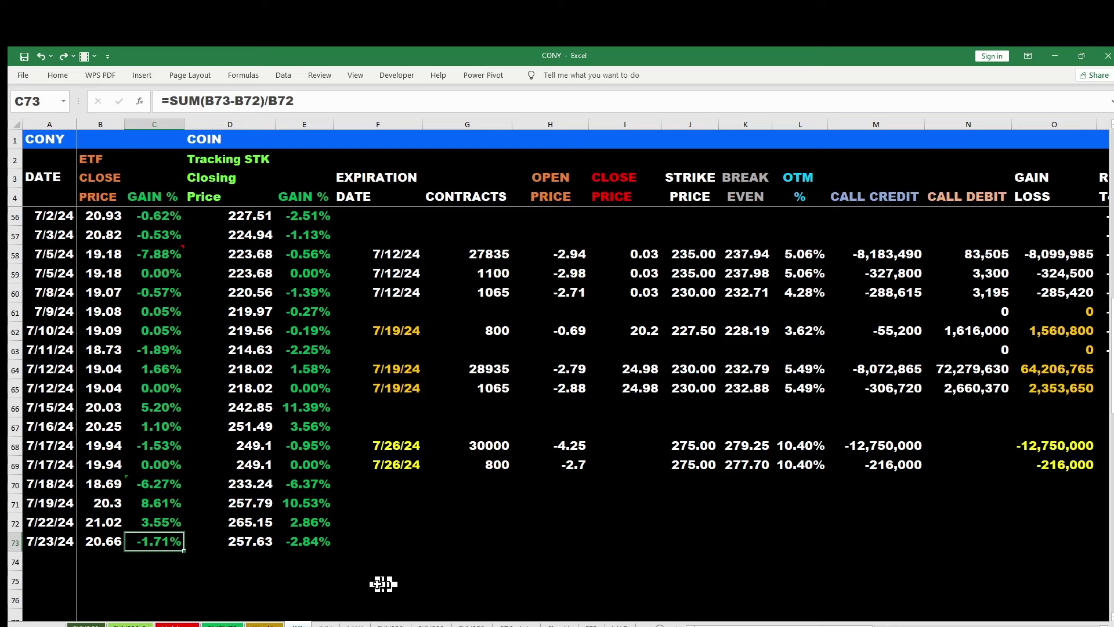
Step: Open the weekly summary sheet and examine the contracts, positives, negatives, headwinds, trending charts and the OTM % formula
{"action": "left_click", "coordinate": [325, 576]}
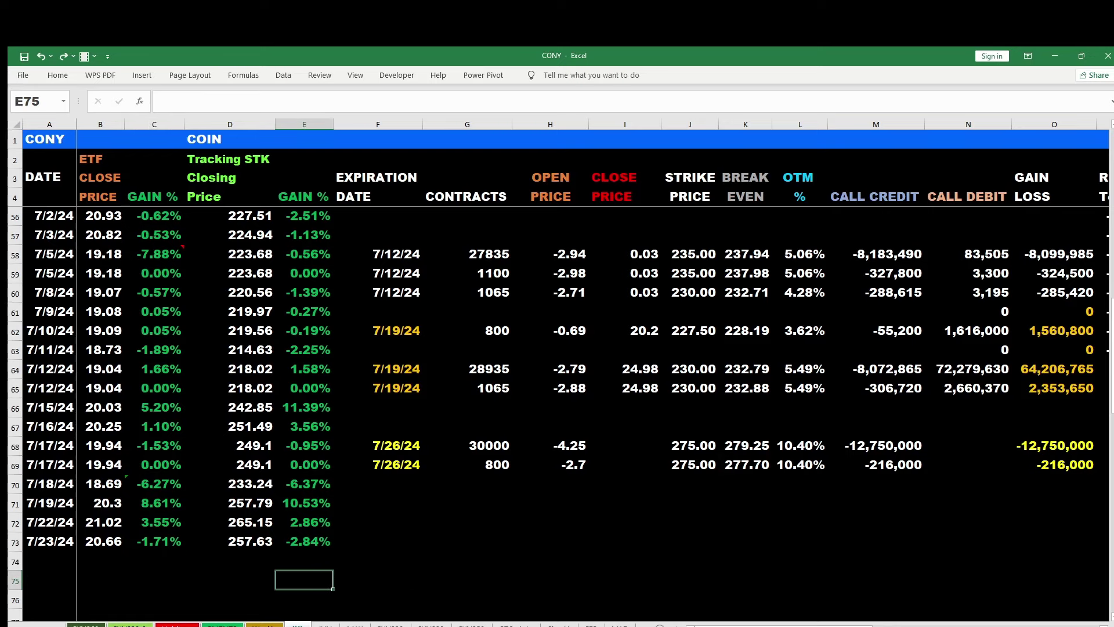
{"action": "mouse_move", "coordinate": [777, 625]}
{"action": "left_mouse_down"}
{"action": "mouse_move", "coordinate": [1016, 625]}
{"action": "mouse_move", "coordinate": [789, 625]}
{"action": "left_mouse_up"}
{"action": "left_click", "coordinate": [264, 625]}
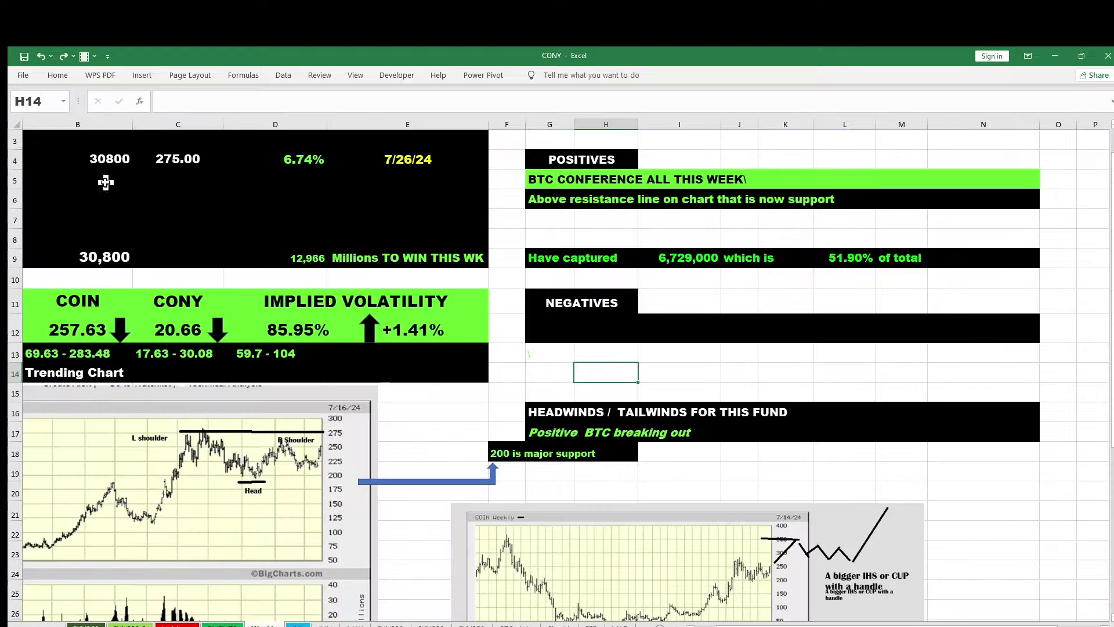
{"action": "scroll", "coordinate": [913, 177], "scroll_direction": "up", "scroll_amount": 1}
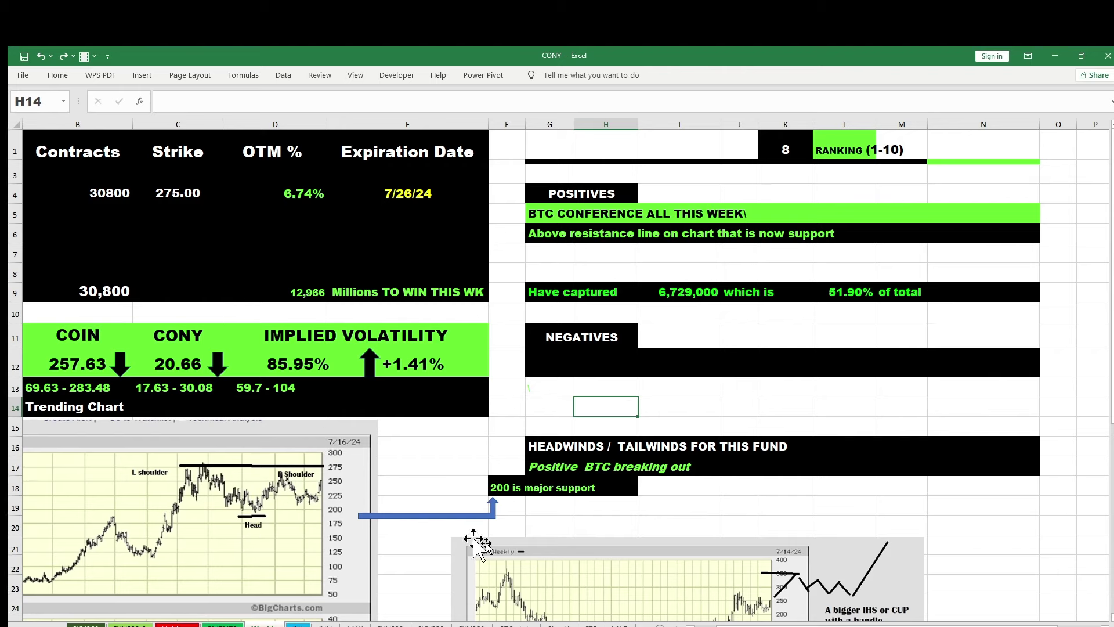
{"action": "scroll", "coordinate": [1082, 362], "scroll_direction": "down", "scroll_amount": 3}
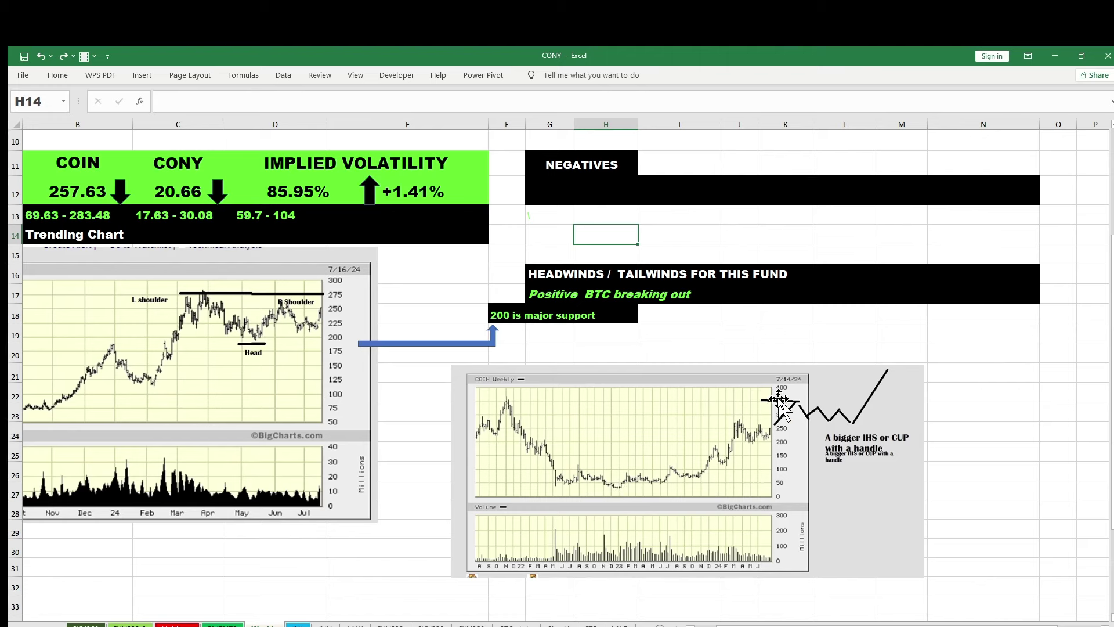
{"action": "left_click_drag", "start_coordinate": [1111, 401], "coordinate": [1112, 376]}
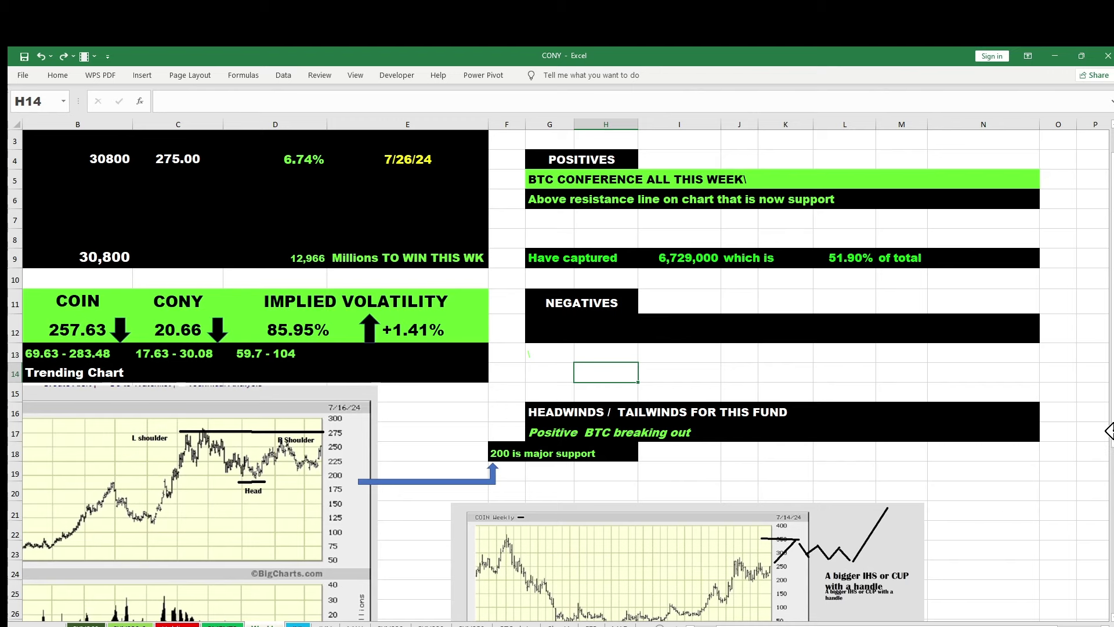
{"action": "left_click_drag", "start_coordinate": [1111, 430], "coordinate": [1112, 429]}
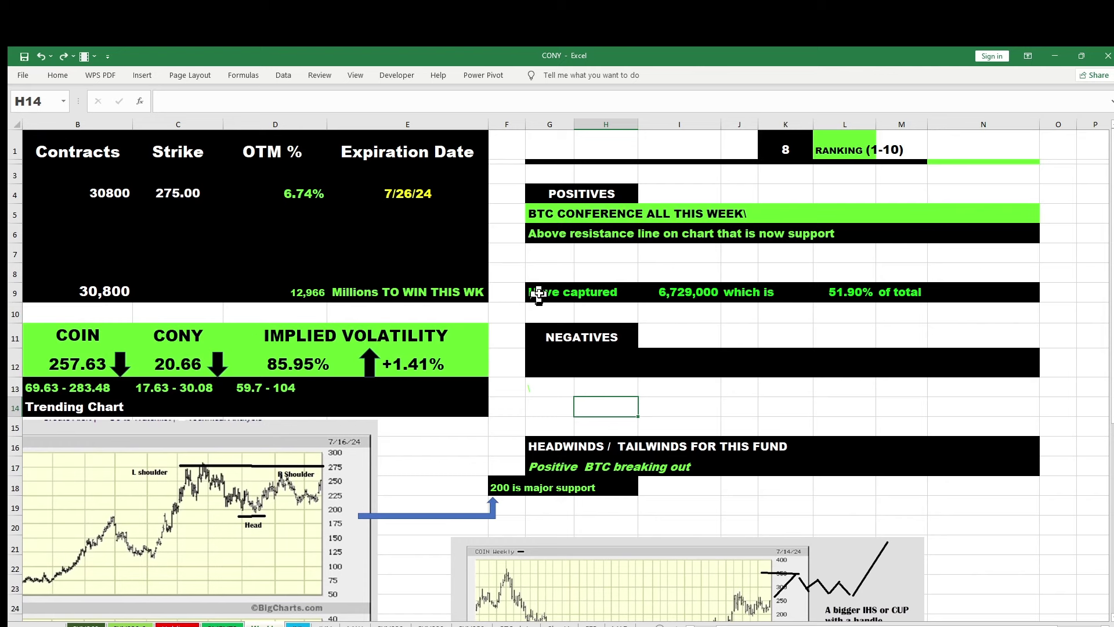
{"action": "left_click", "coordinate": [551, 274]}
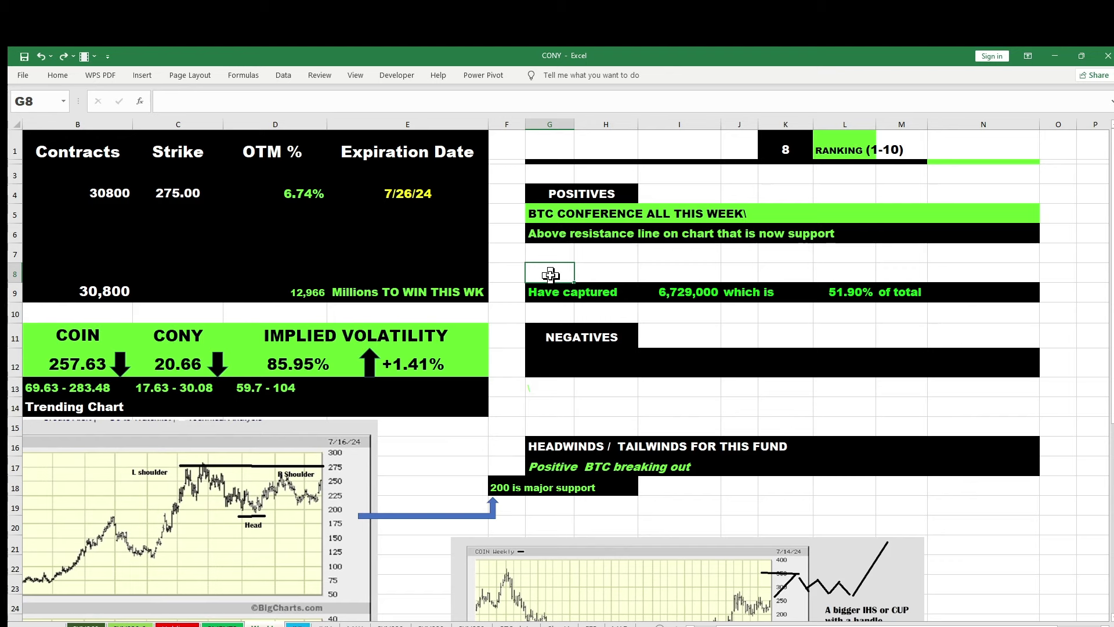
{"action": "left_click", "coordinate": [308, 193]}
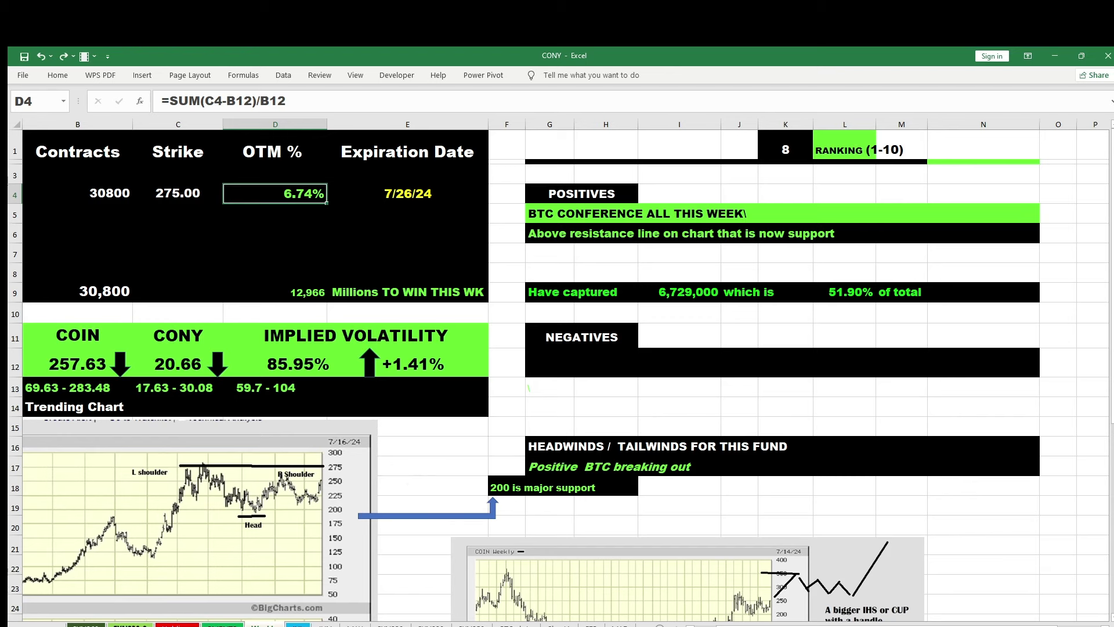
Step: Open the CONY Holdings sheet and examine the synthetic loss or gain, the Synthetics Value chart and the weekly call's market value formula
{"action": "left_click", "coordinate": [177, 625]}
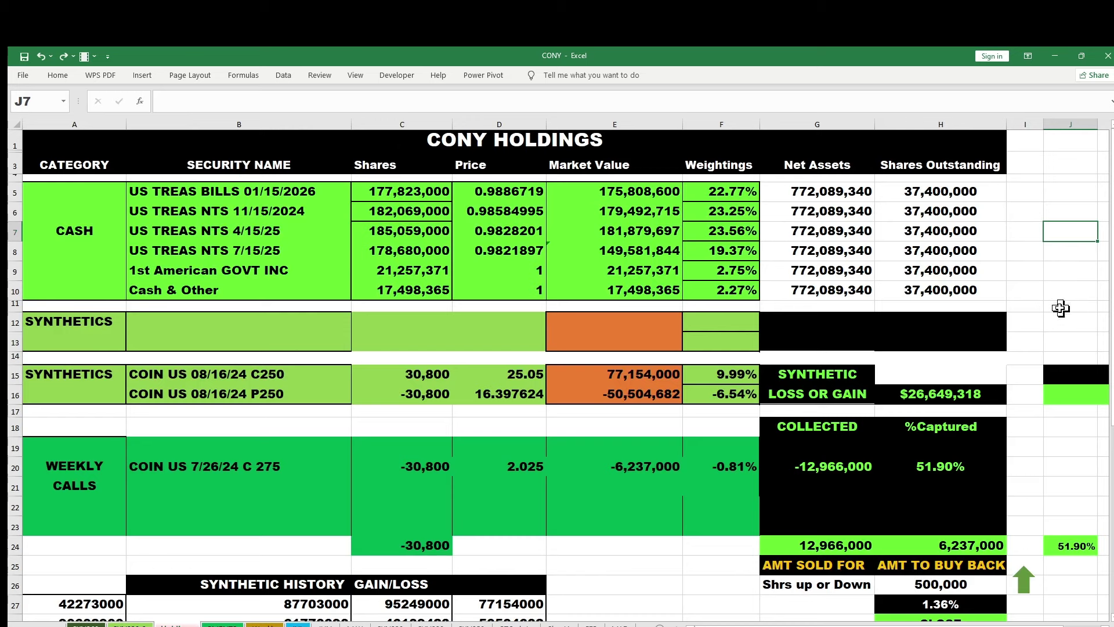
{"action": "left_click", "coordinate": [911, 401]}
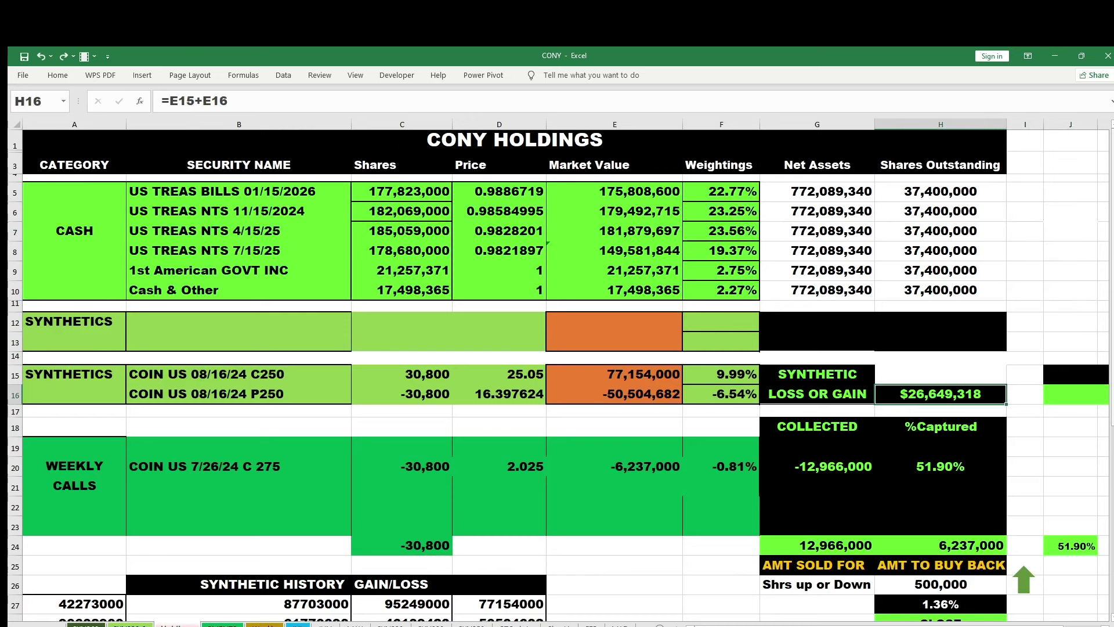
{"action": "scroll", "coordinate": [931, 266], "scroll_direction": "down", "scroll_amount": 3}
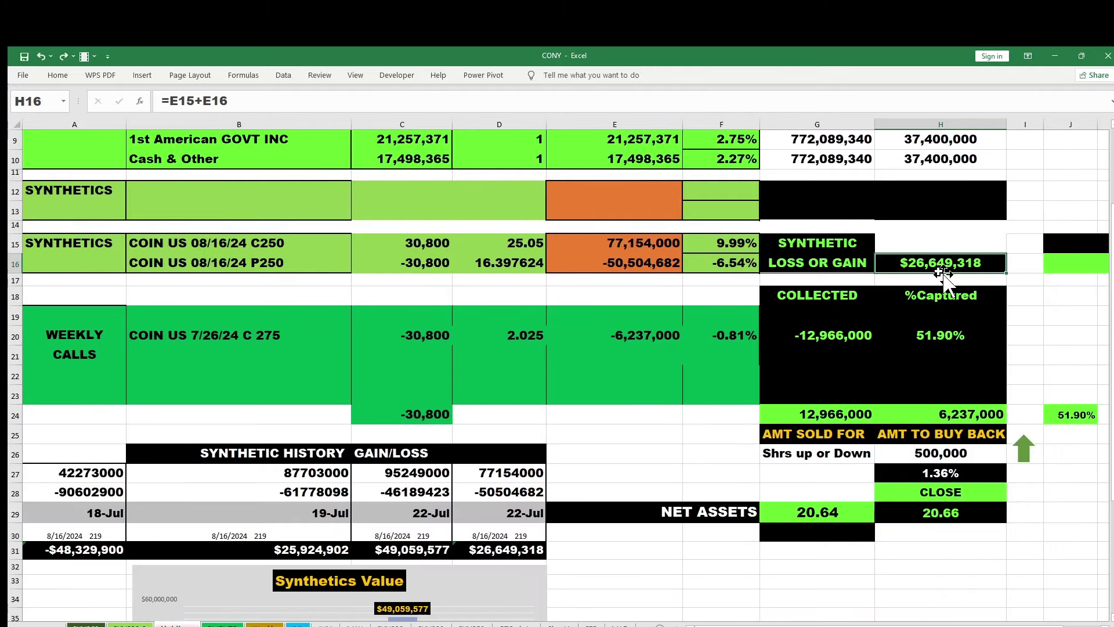
{"action": "left_click_drag", "start_coordinate": [1111, 304], "coordinate": [1111, 311]}
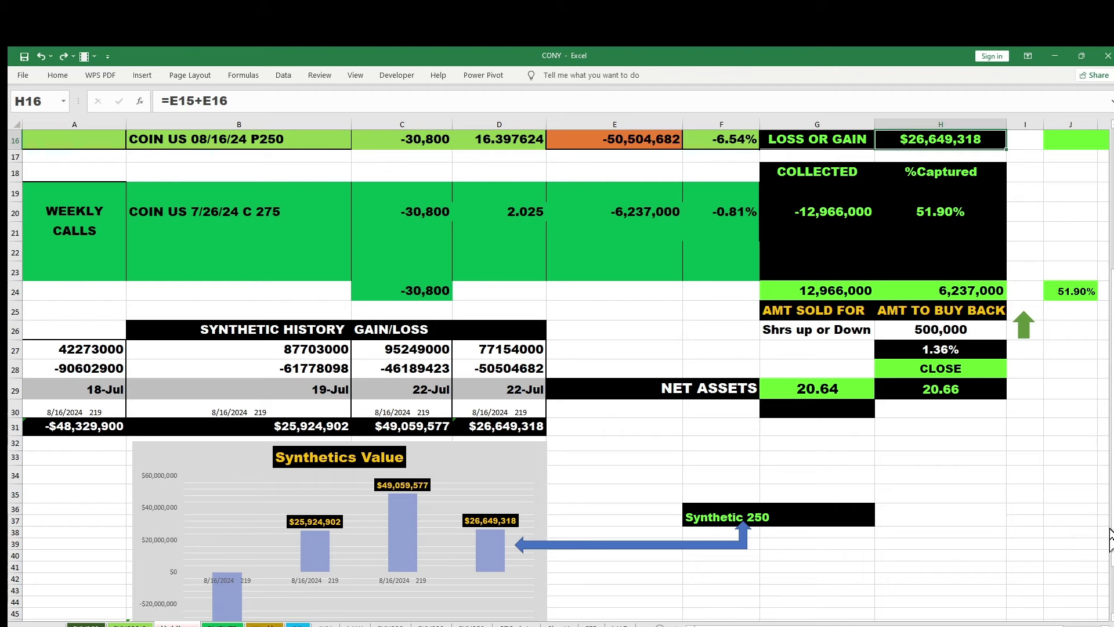
{"action": "left_click_drag", "start_coordinate": [1111, 537], "coordinate": [1111, 527]}
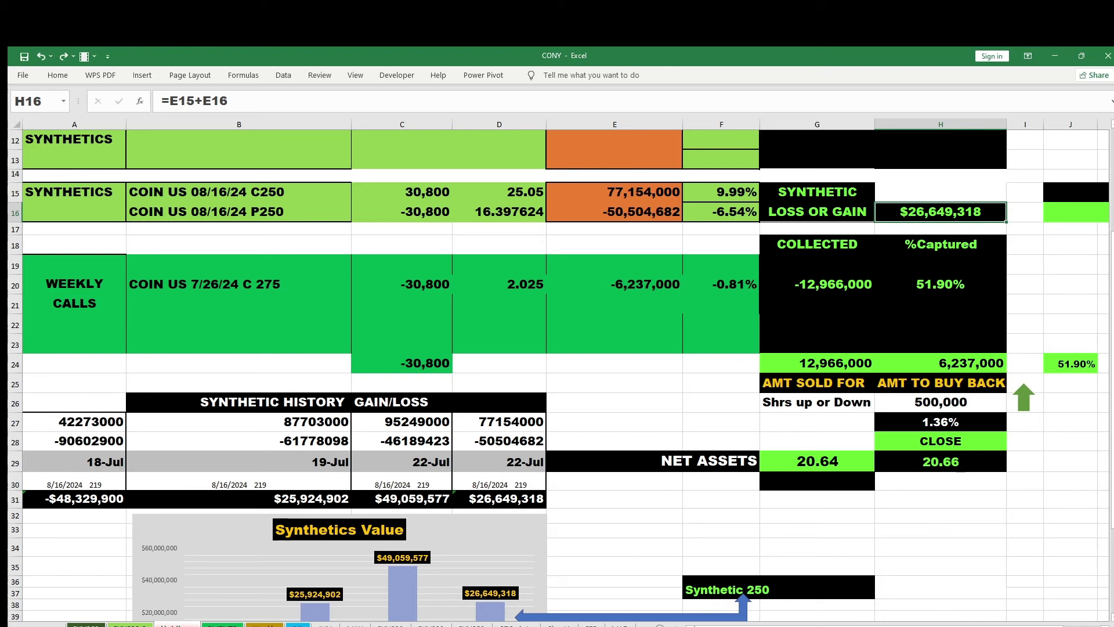
{"action": "left_click", "coordinate": [634, 290]}
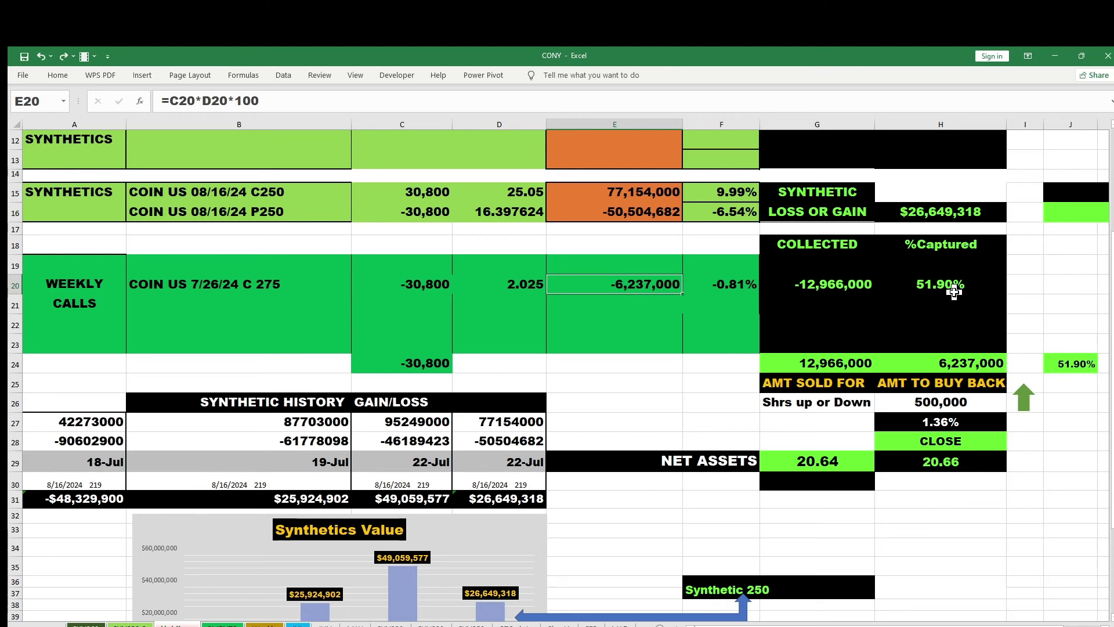
Step: Try a price of 5.05 for the COIN US 7/26/24 C 275 weekly call
{"action": "left_click", "coordinate": [514, 284]}
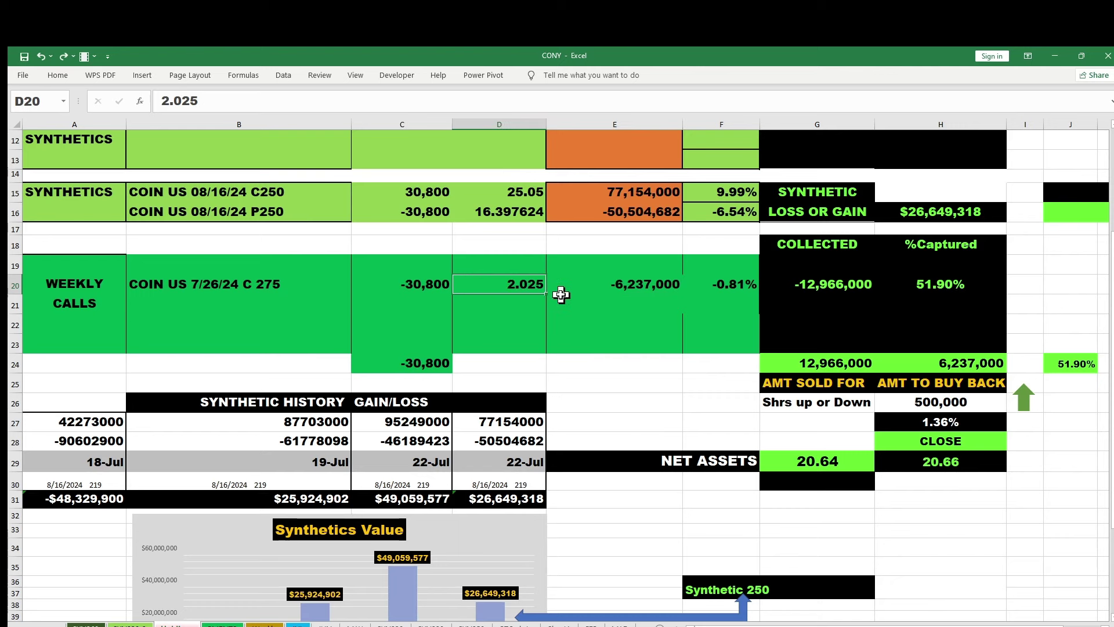
{"action": "key", "text": "BackSpace"}
{"action": "type", "text": "5.05"}
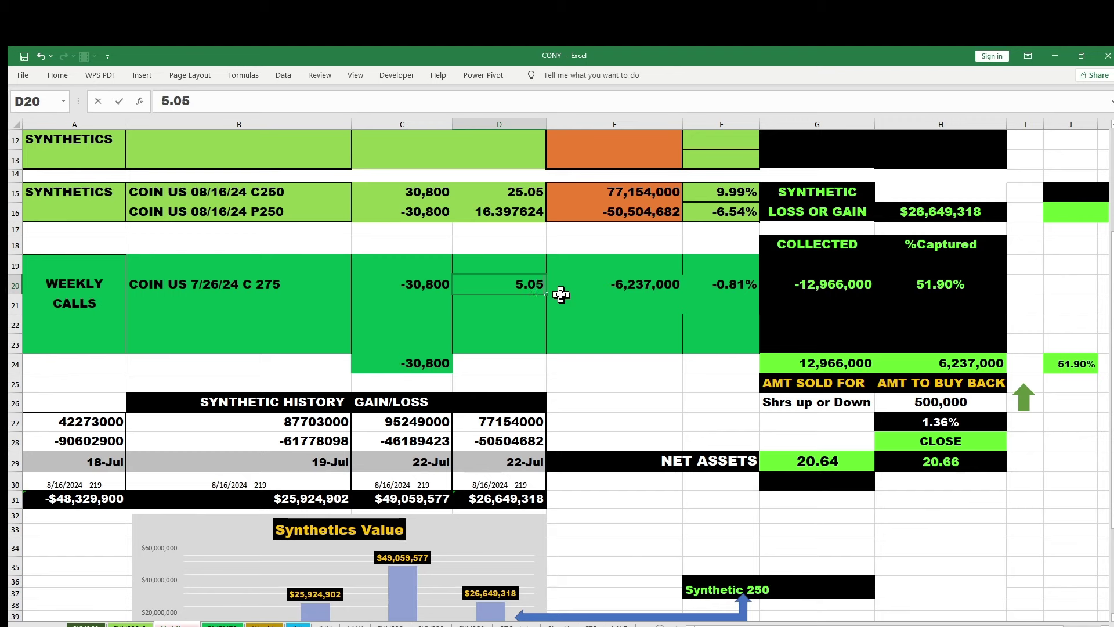
{"action": "key", "text": "Return"}
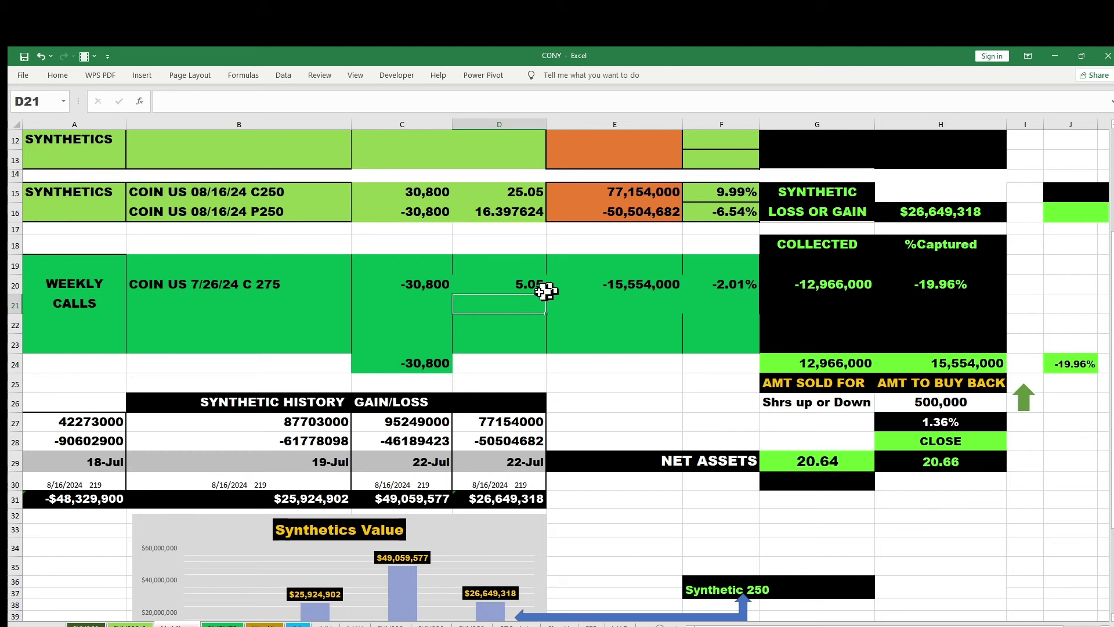
Step: Return the price of the COIN US 7/26/24 C 275 weekly call to 2.025, correcting the mistyped 2.925
{"action": "left_click", "coordinate": [522, 285]}
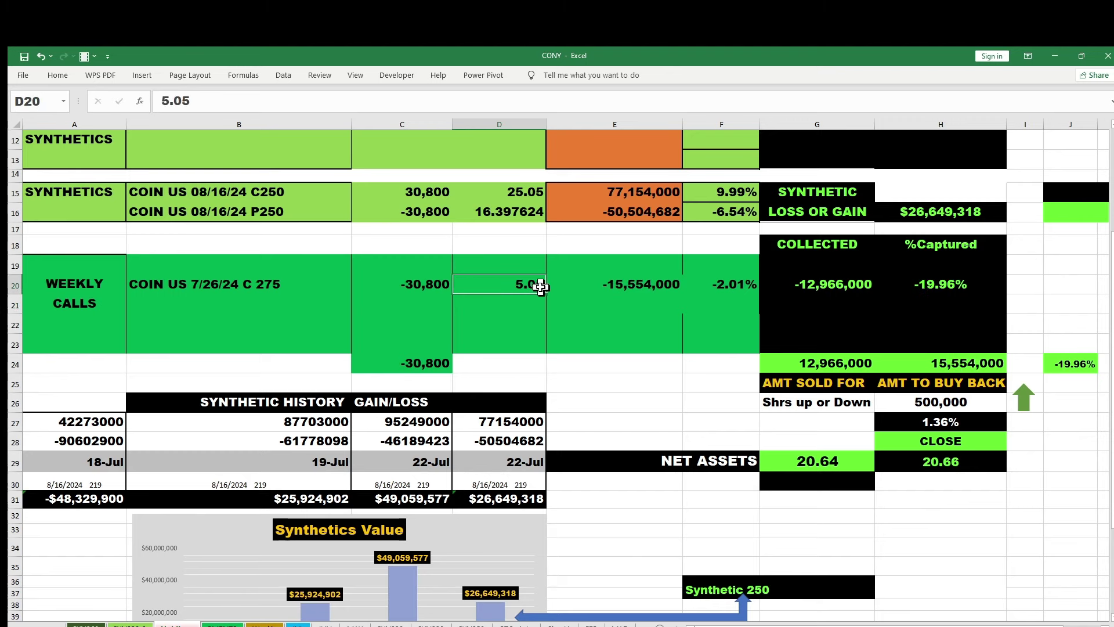
{"action": "type", "text": "2."}
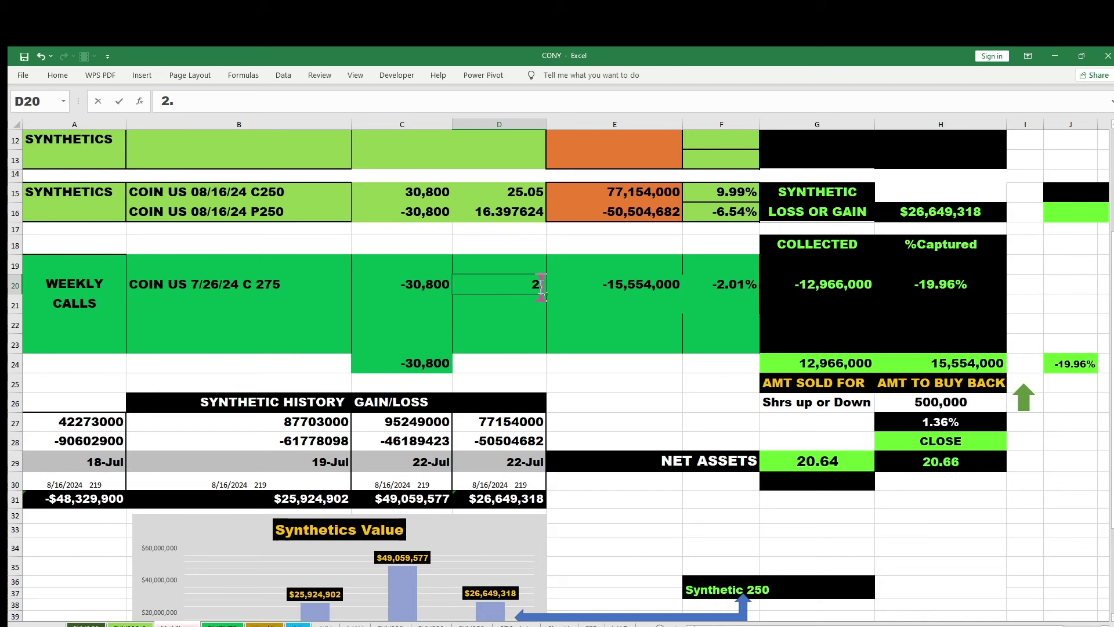
{"action": "type", "text": "925"}
{"action": "key", "text": "Return"}
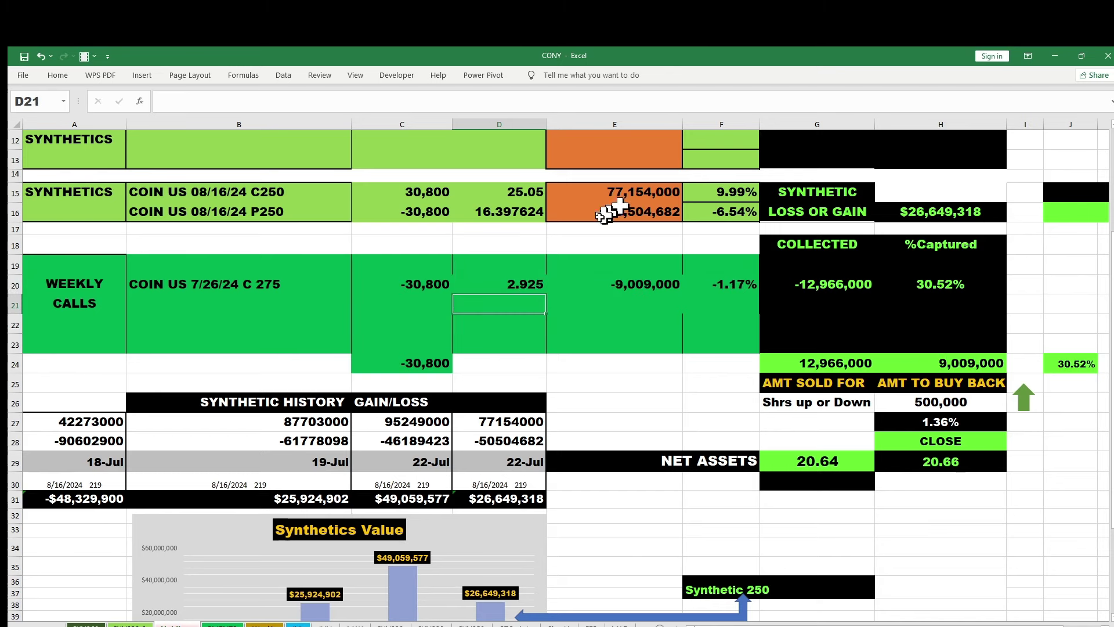
{"action": "left_click", "coordinate": [526, 282]}
{"action": "left_click_drag", "start_coordinate": [174, 101], "coordinate": [184, 101]}
{"action": "type", "text": "0"}
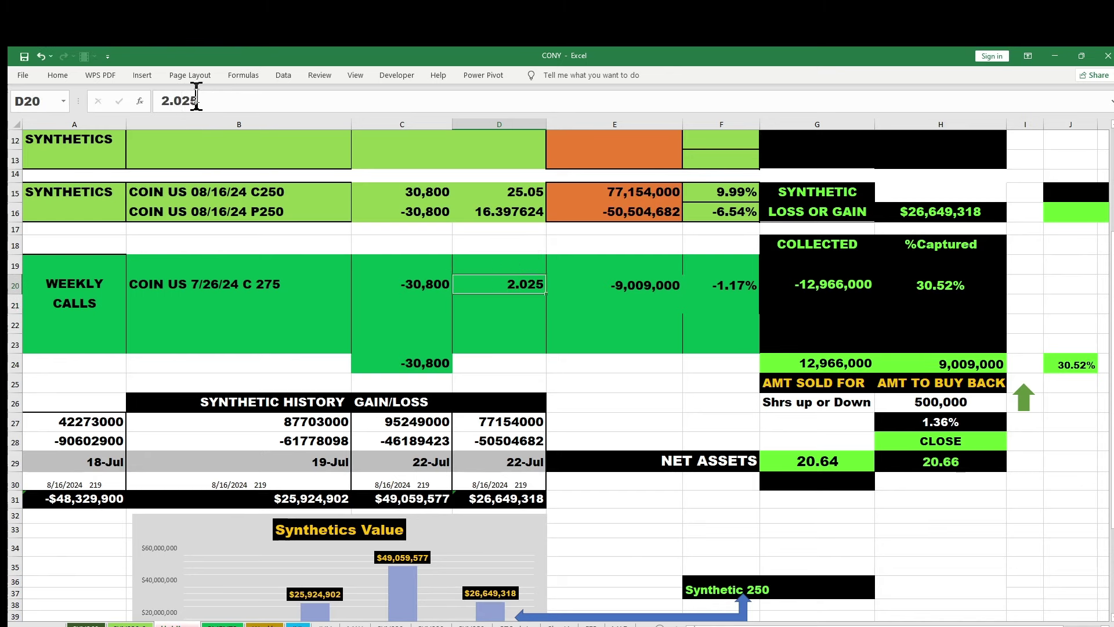
{"action": "key", "text": "Return"}
{"action": "left_click", "coordinate": [625, 326]}
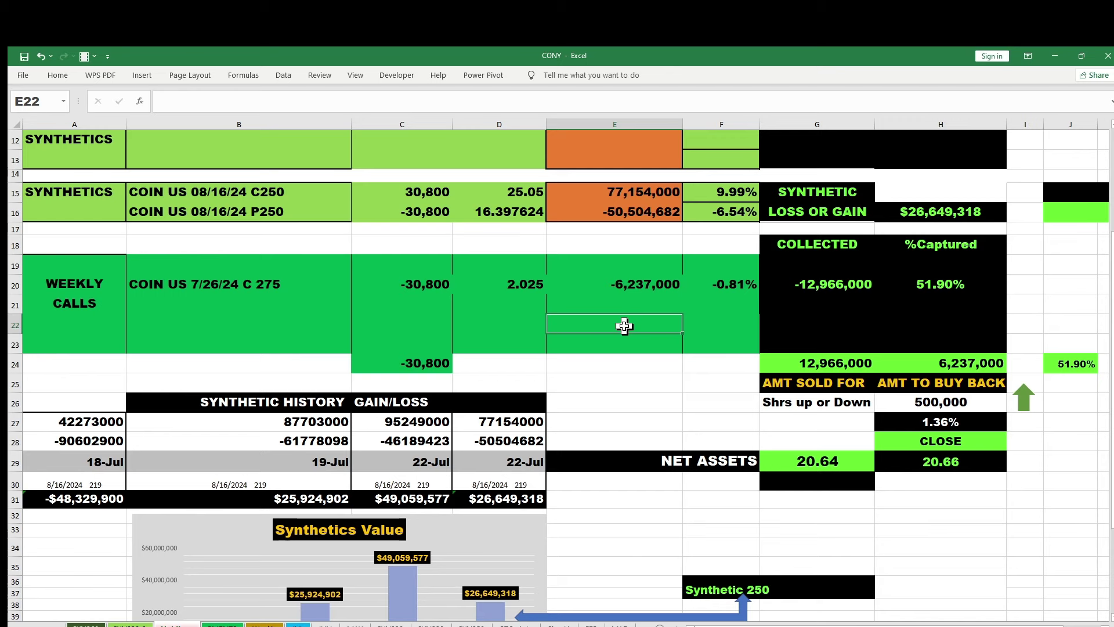
Step: Examine the weekly calls' buy-back and sold-for total formulas, along with the synthetic positions, their gain/loss history and the net assets
{"action": "left_click", "coordinate": [943, 363]}
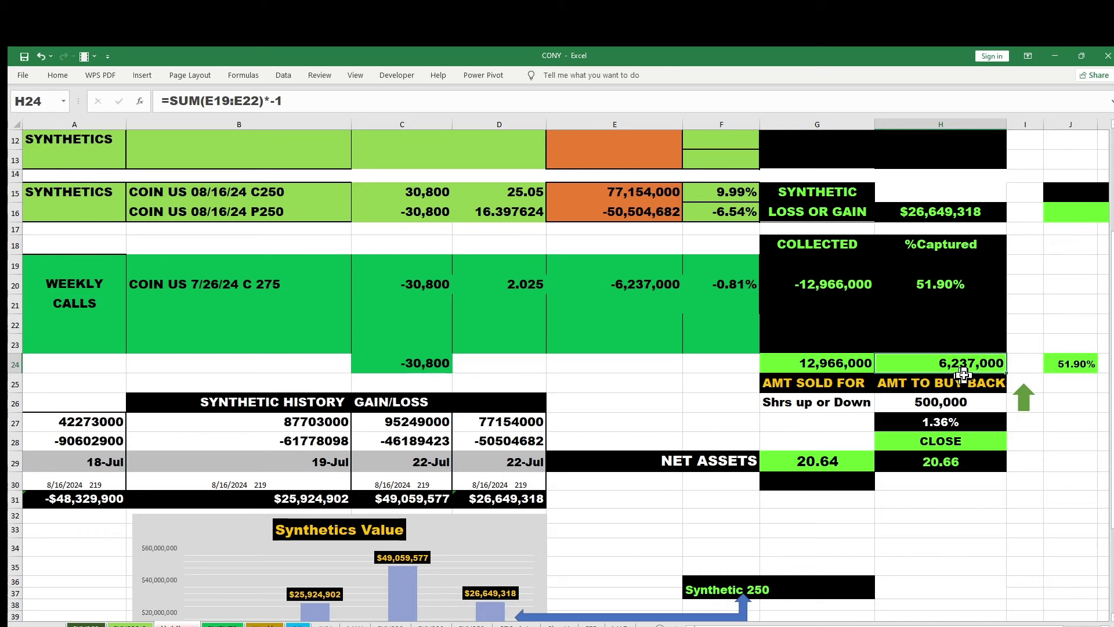
{"action": "left_click", "coordinate": [841, 368]}
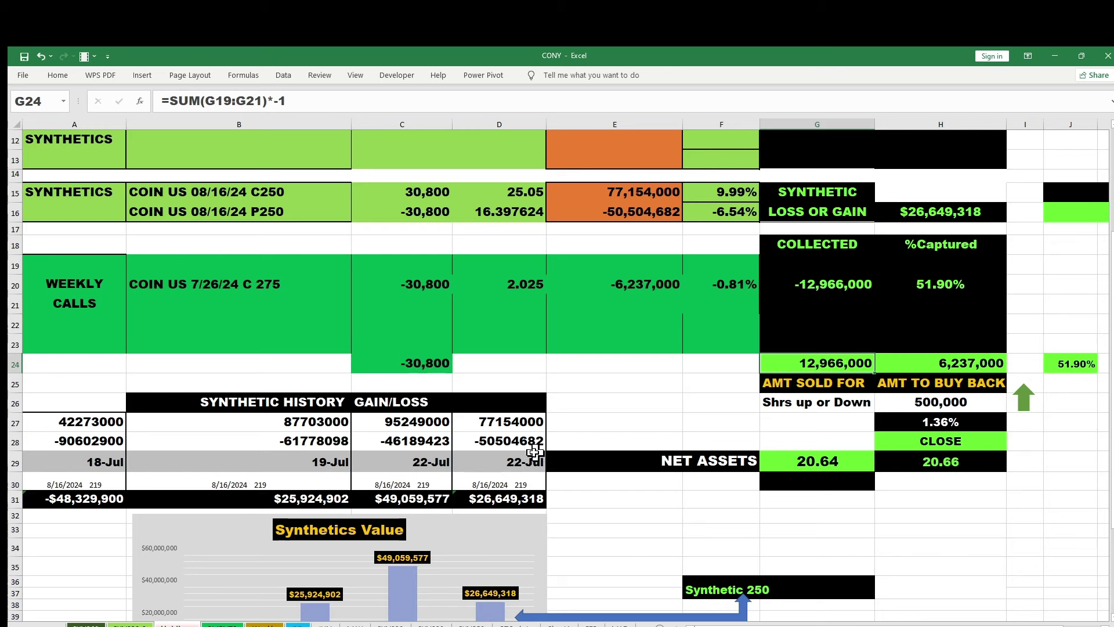
{"action": "left_click_drag", "start_coordinate": [1111, 351], "coordinate": [1112, 349]}
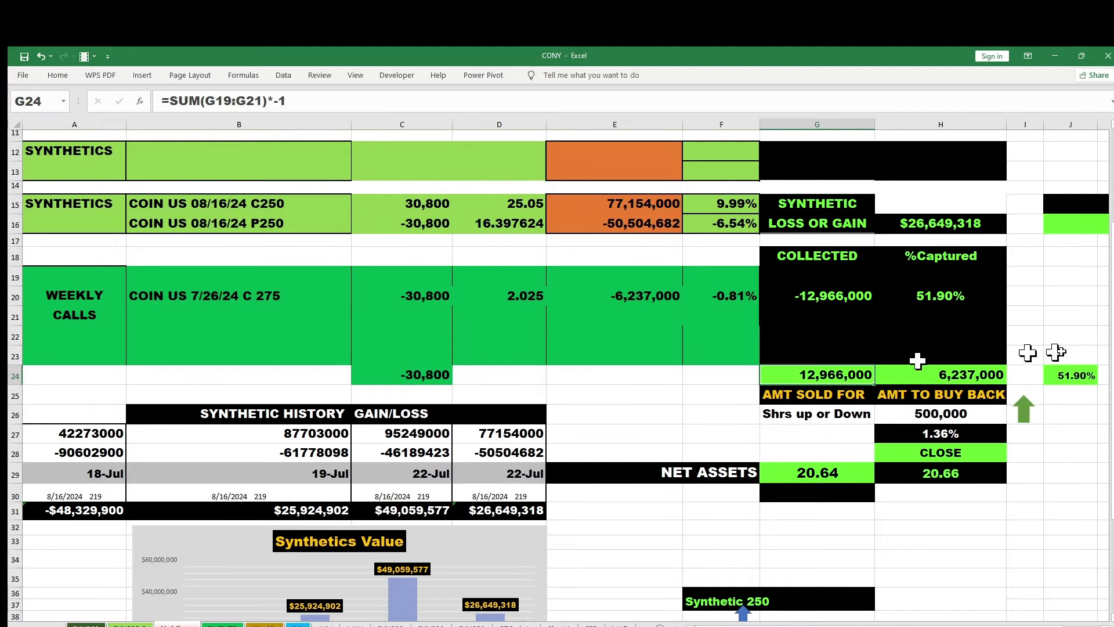
{"action": "scroll", "coordinate": [1112, 348], "scroll_direction": "down", "scroll_amount": 2}
{"action": "scroll", "coordinate": [1111, 348], "scroll_direction": "up", "scroll_amount": 3}
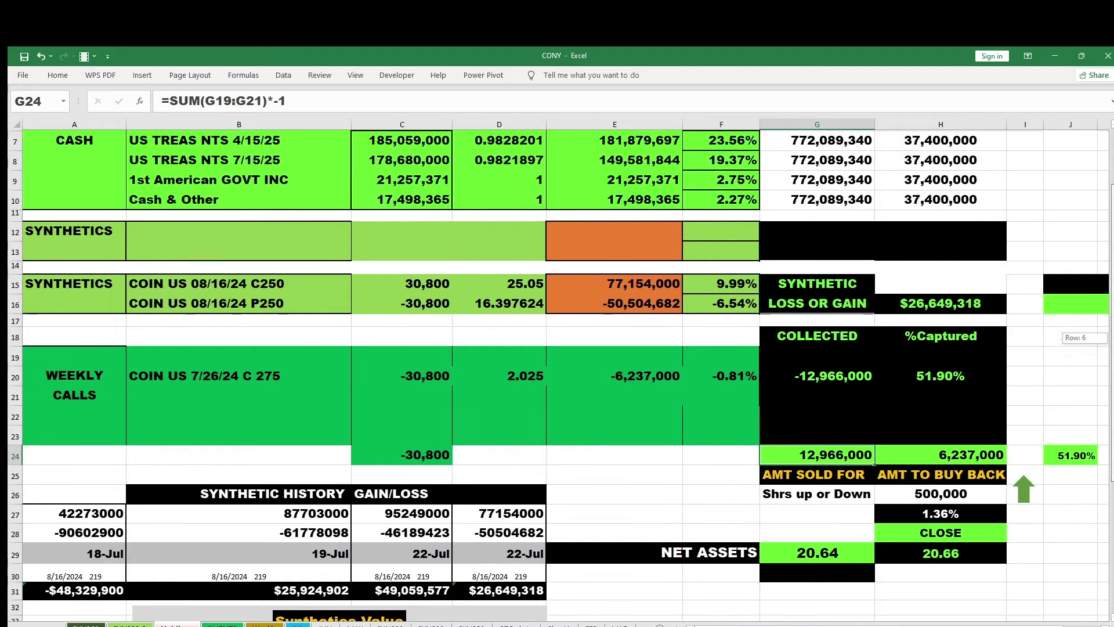
{"action": "scroll", "coordinate": [1112, 349], "scroll_direction": "down", "scroll_amount": 2}
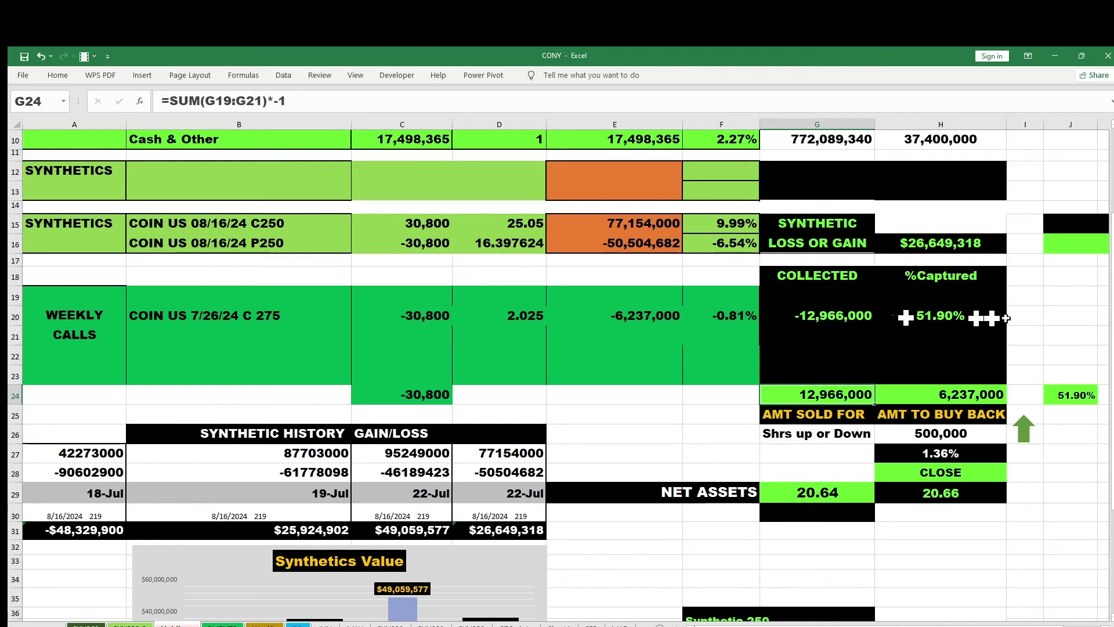
{"action": "left_click_drag", "start_coordinate": [1112, 328], "coordinate": [1112, 329]}
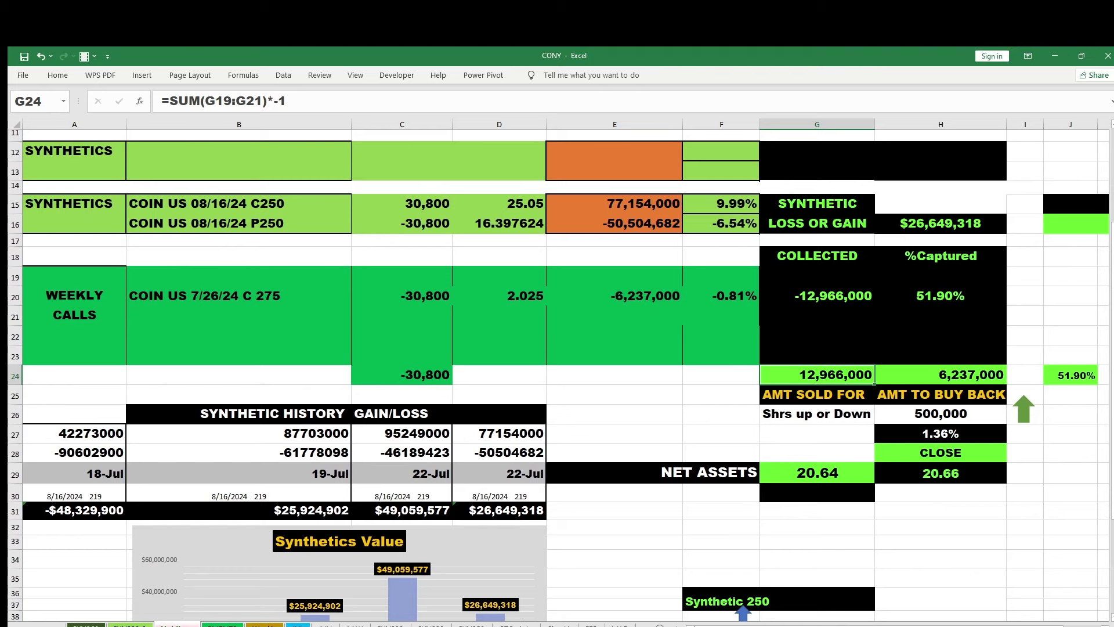
{"action": "scroll", "coordinate": [1112, 329], "scroll_direction": "down", "scroll_amount": 1}
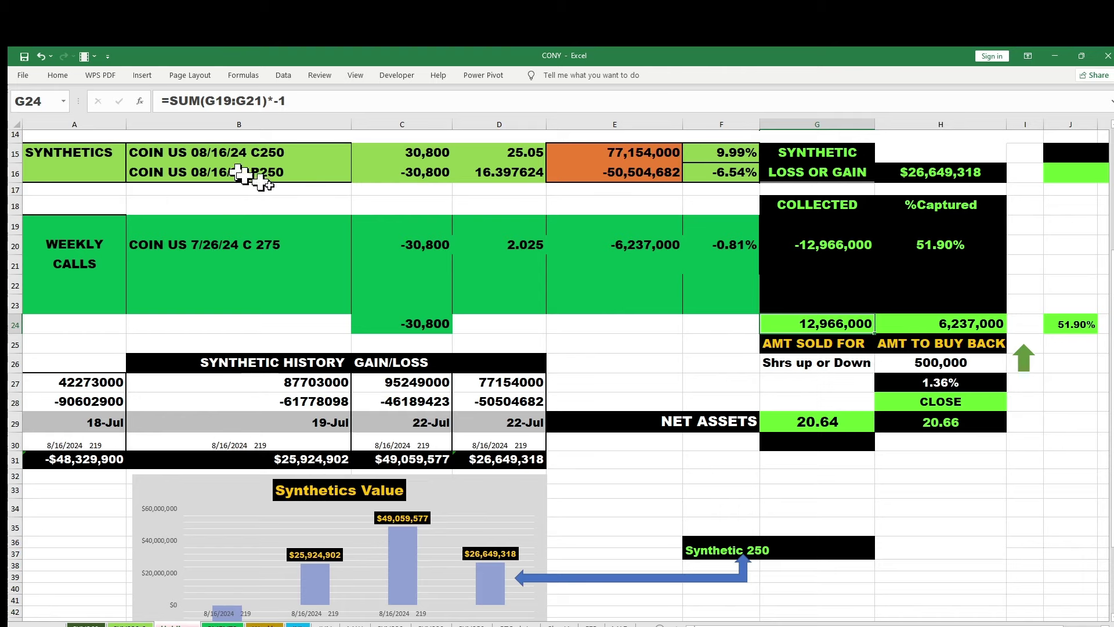
{"action": "left_click_drag", "start_coordinate": [1111, 372], "coordinate": [1111, 332]}
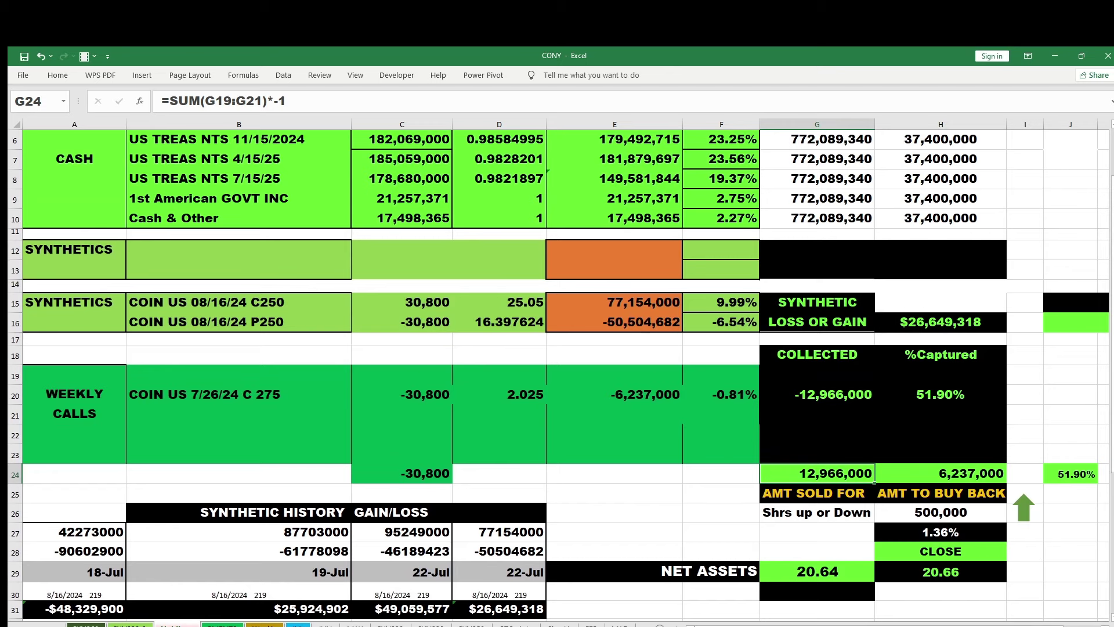
{"action": "mouse_move", "coordinate": [446, 626]}
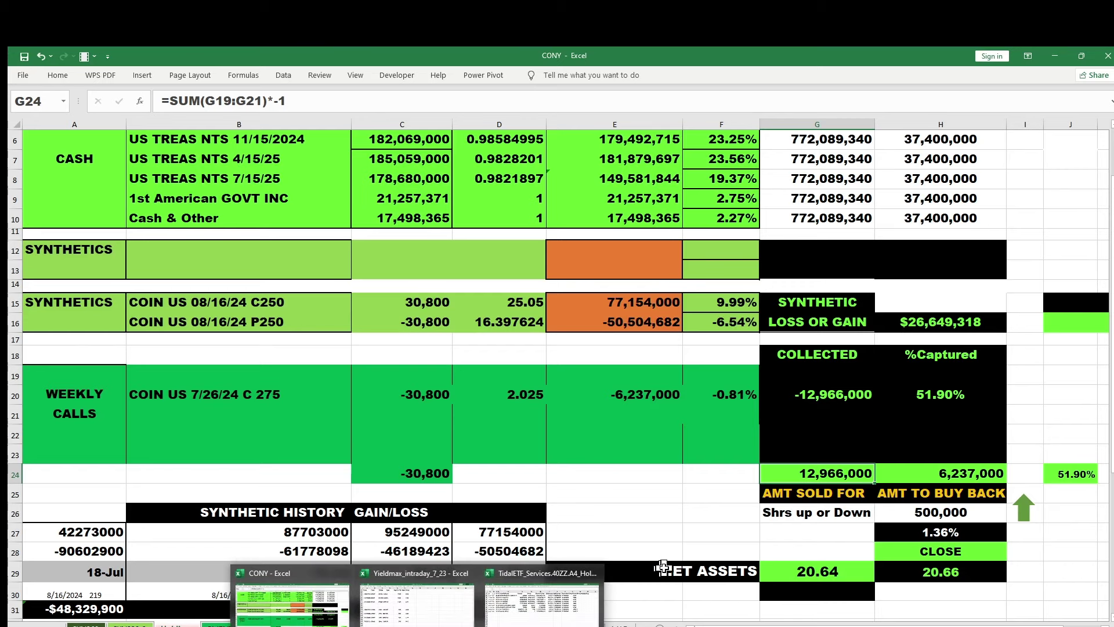
{"action": "left_click", "coordinate": [659, 532]}
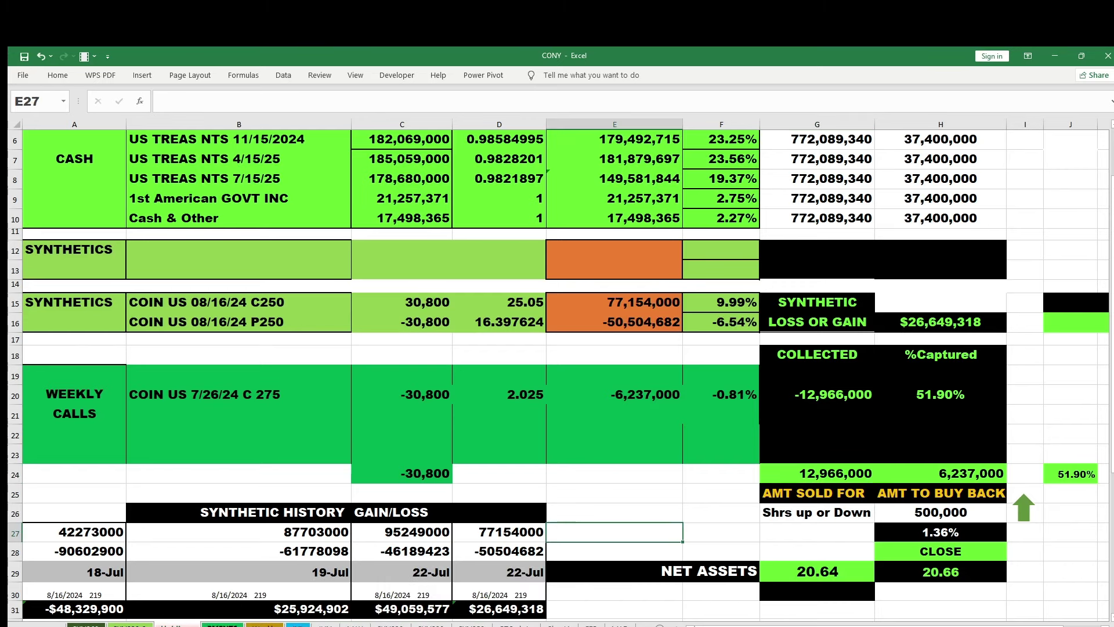
Step: Open the monthly income and distribution sheet and inspect the per-share estimate formula in G12
{"action": "left_click", "coordinate": [222, 625]}
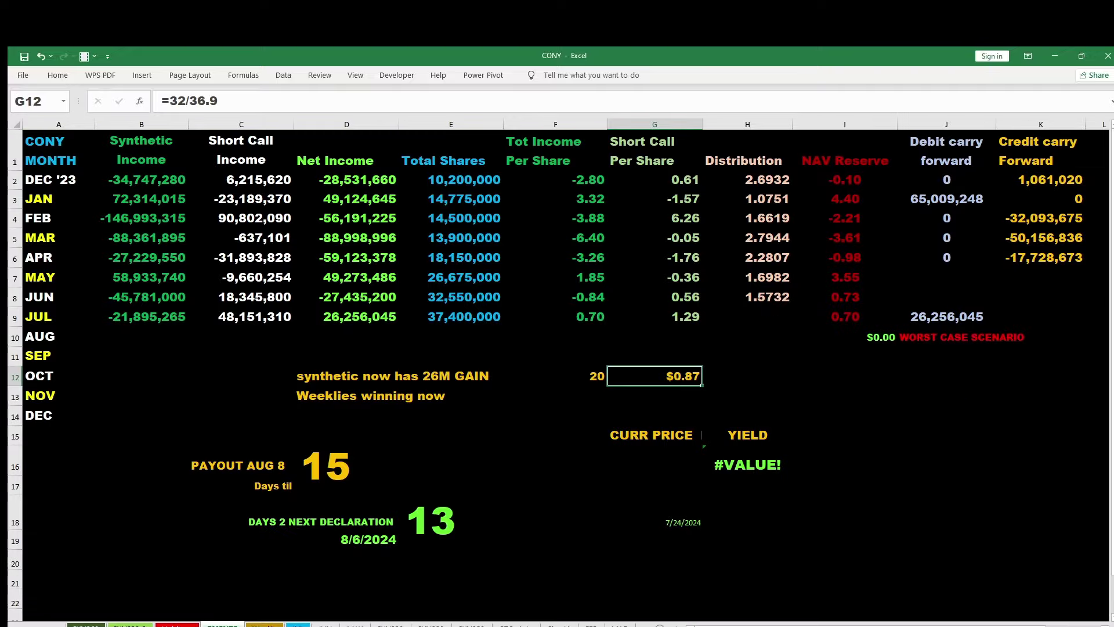
{"action": "left_click", "coordinate": [525, 430]}
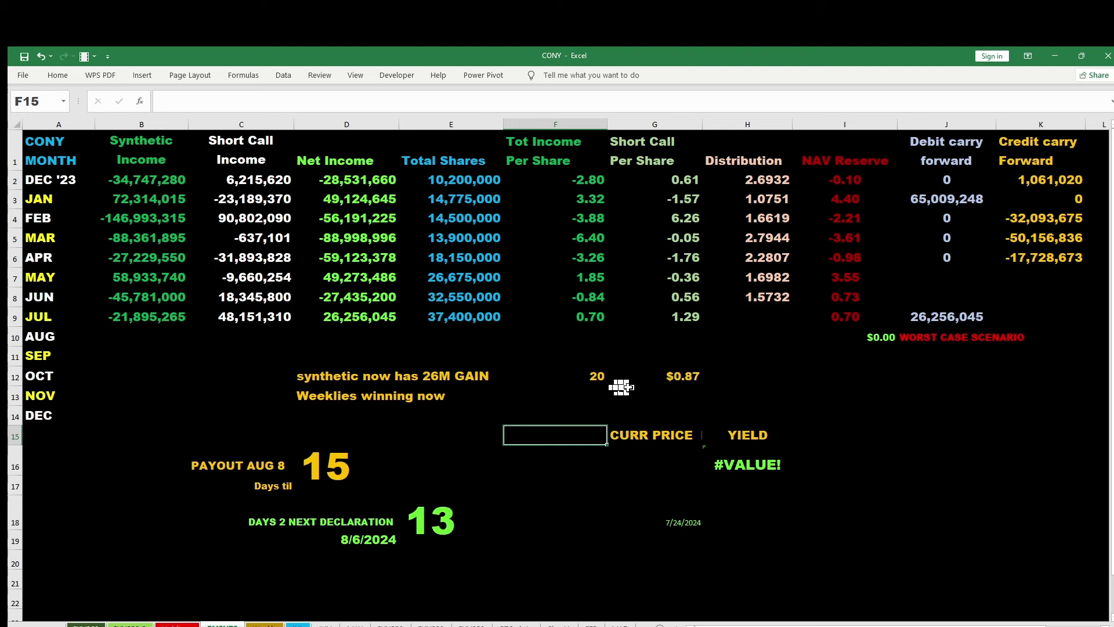
{"action": "left_click", "coordinate": [688, 377]}
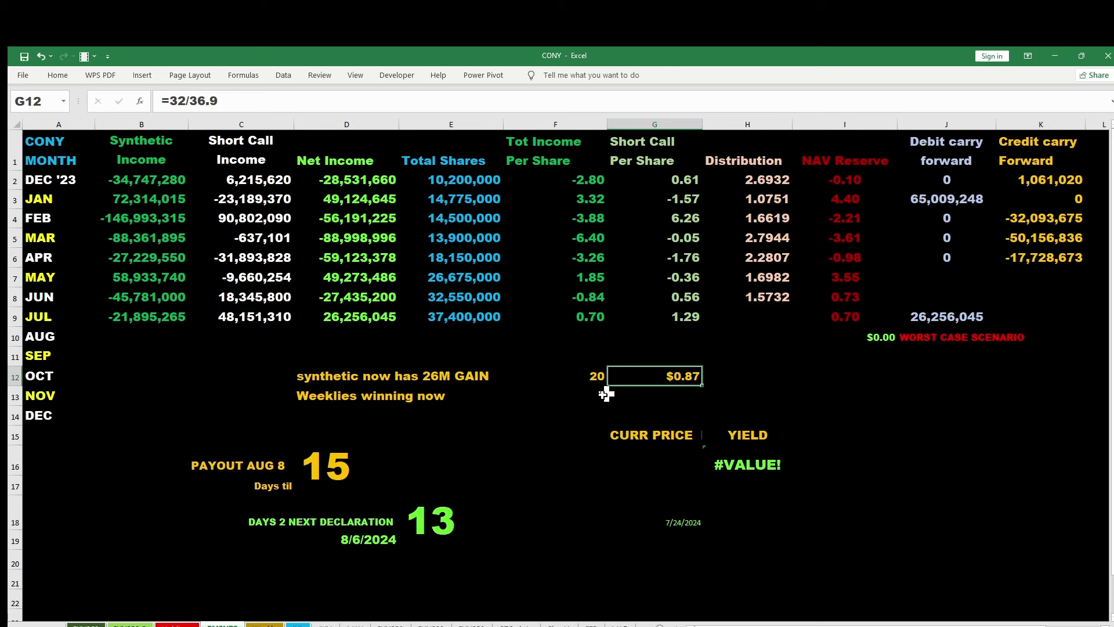
Step: Check the net gain formula in F12, then set the per-share estimate formula in G12 to =20/37.4
{"action": "left_click", "coordinate": [587, 378]}
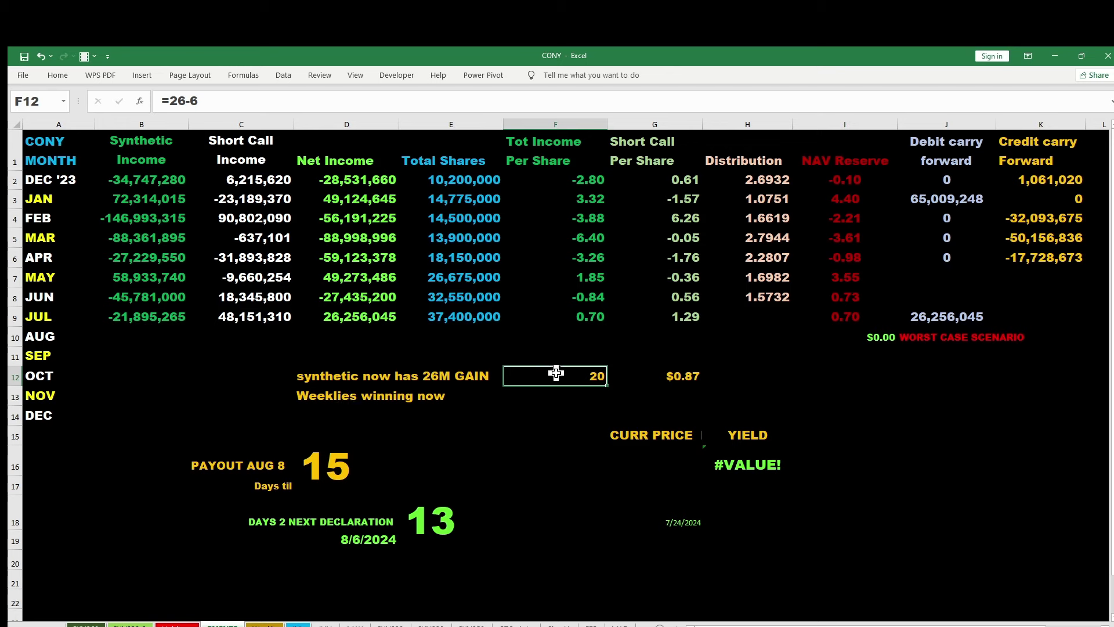
{"action": "left_click", "coordinate": [439, 376]}
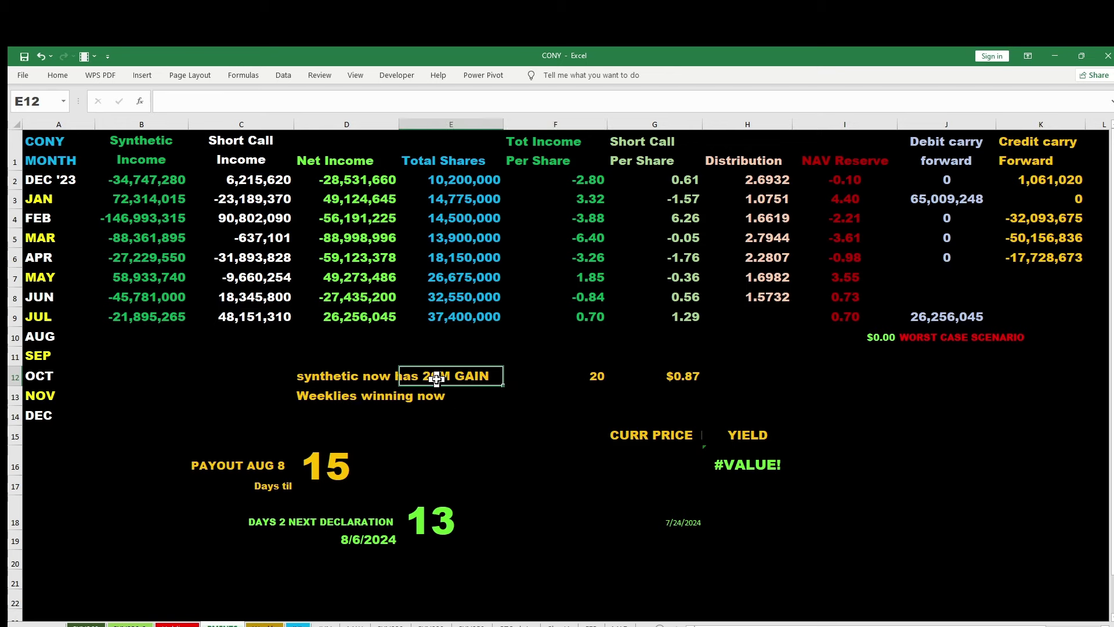
{"action": "left_click", "coordinate": [607, 371]}
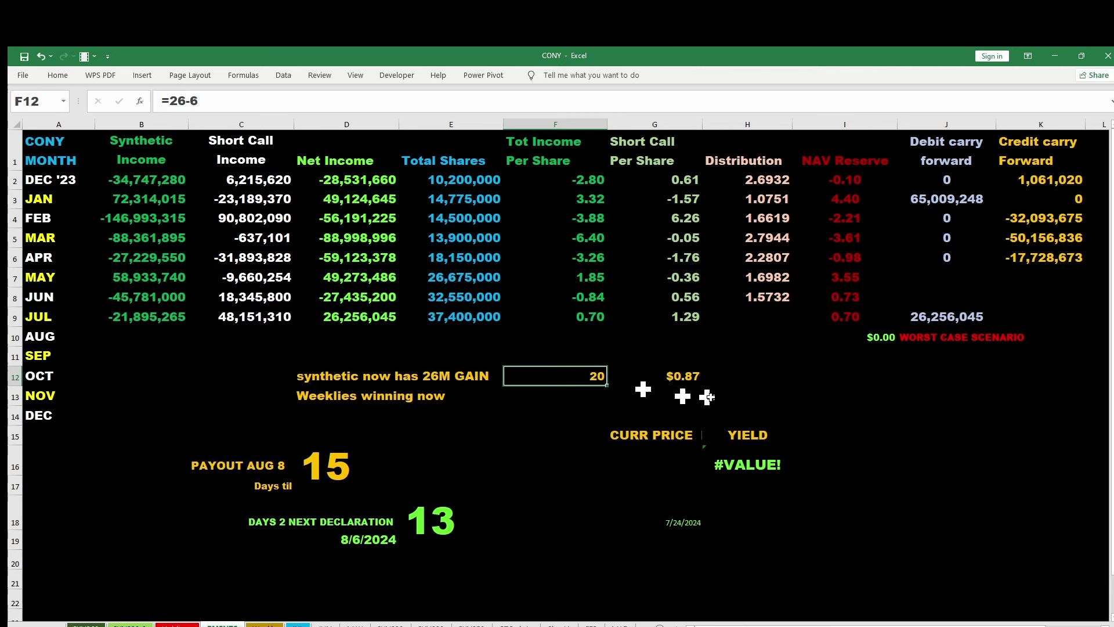
{"action": "left_click", "coordinate": [677, 381]}
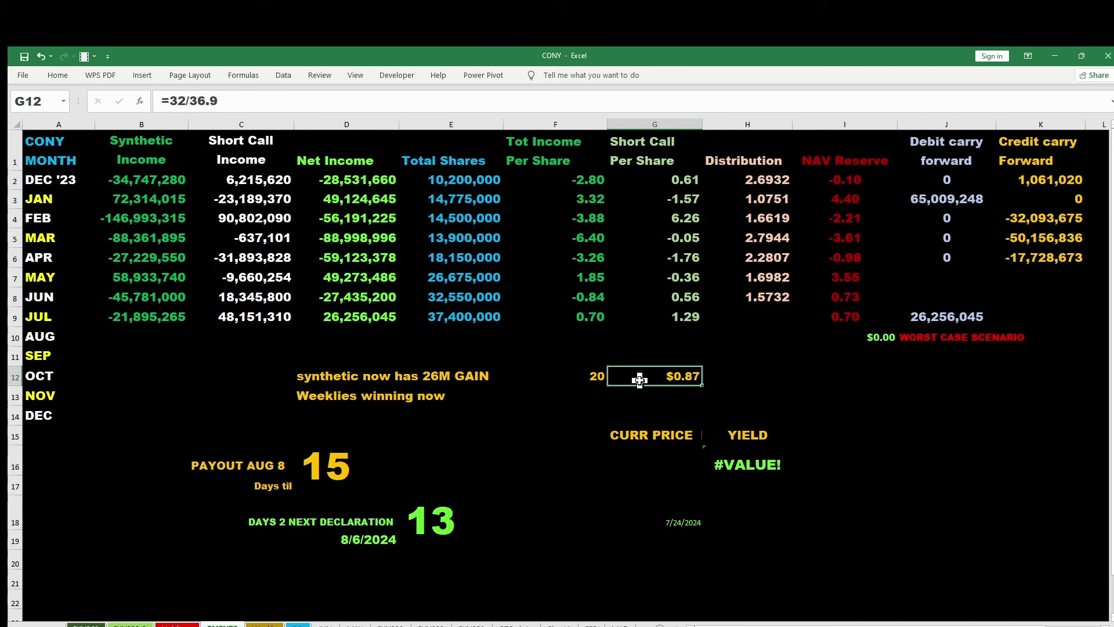
{"action": "left_click", "coordinate": [651, 409]}
{"action": "left_click", "coordinate": [677, 378]}
{"action": "left_click", "coordinate": [170, 101]}
{"action": "left_click_drag", "start_coordinate": [169, 100], "coordinate": [184, 102]}
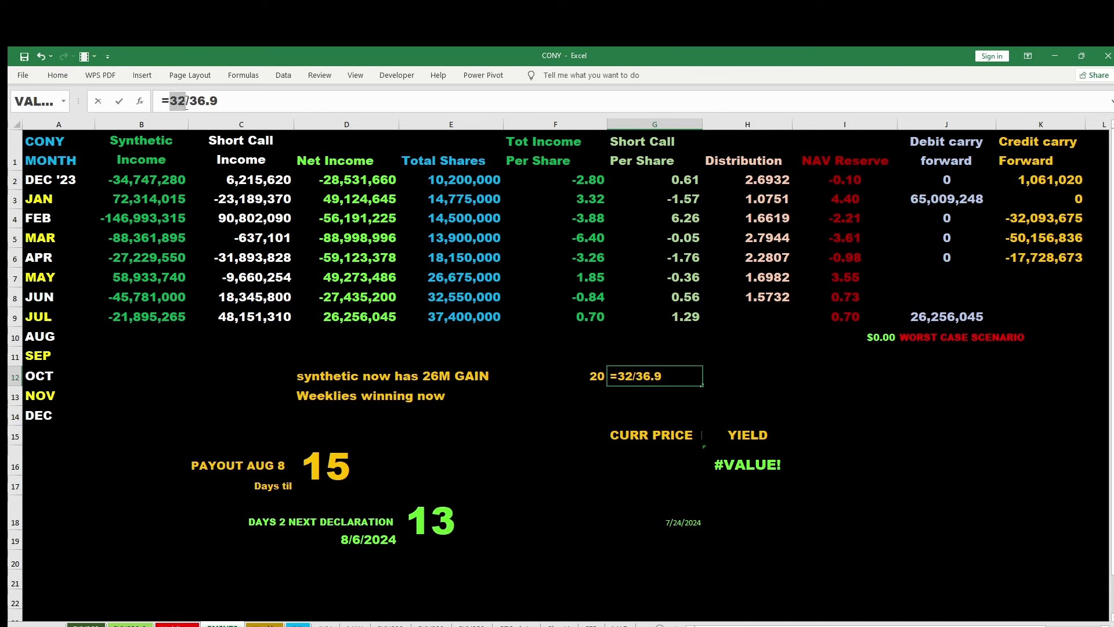
{"action": "type", "text": "20"}
{"action": "left_click_drag", "start_coordinate": [196, 101], "coordinate": [238, 104]}
{"action": "type", "text": "7"}
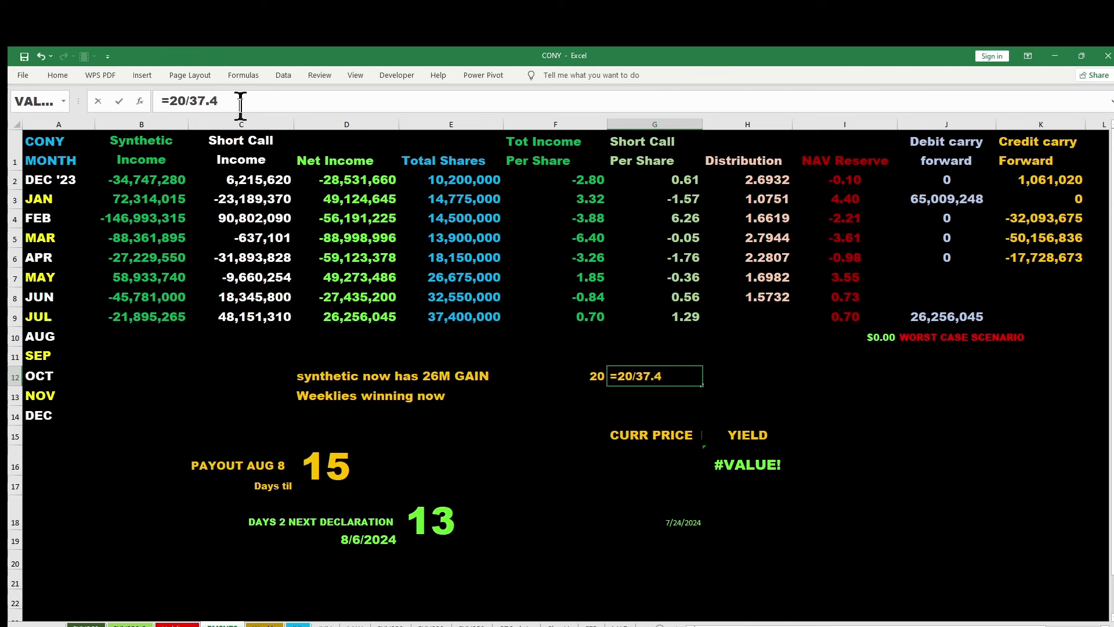
{"action": "key", "text": "Return"}
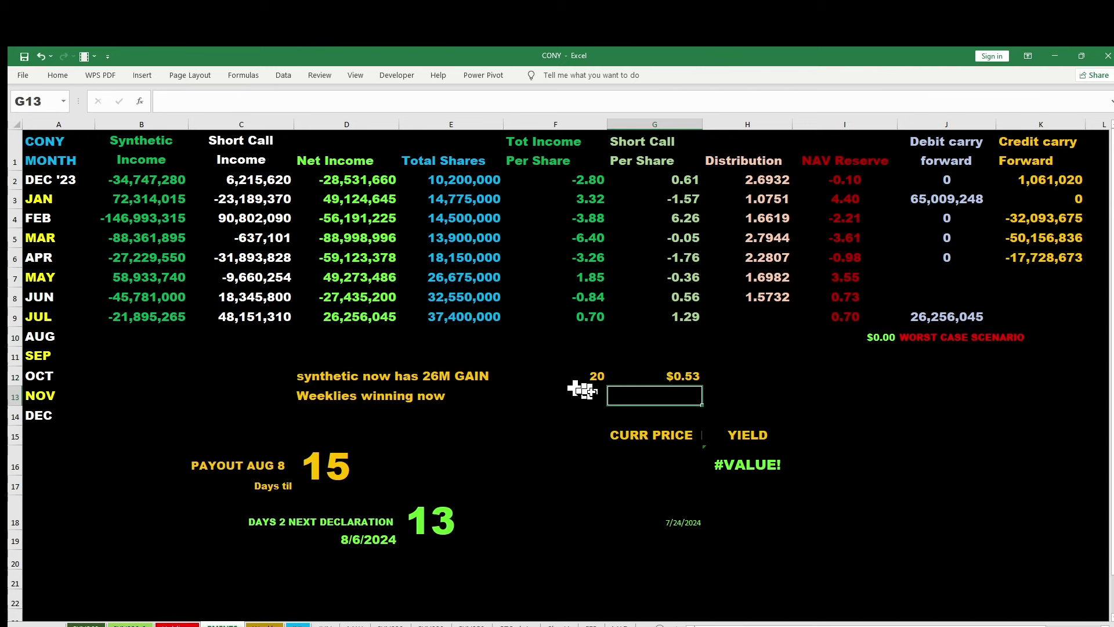
Step: Review the G12 estimate, then examine the COIN US 7/26/24 C 275 weekly call and the synthetic loss or gain formula on the holdings sheet
{"action": "left_click", "coordinate": [632, 380]}
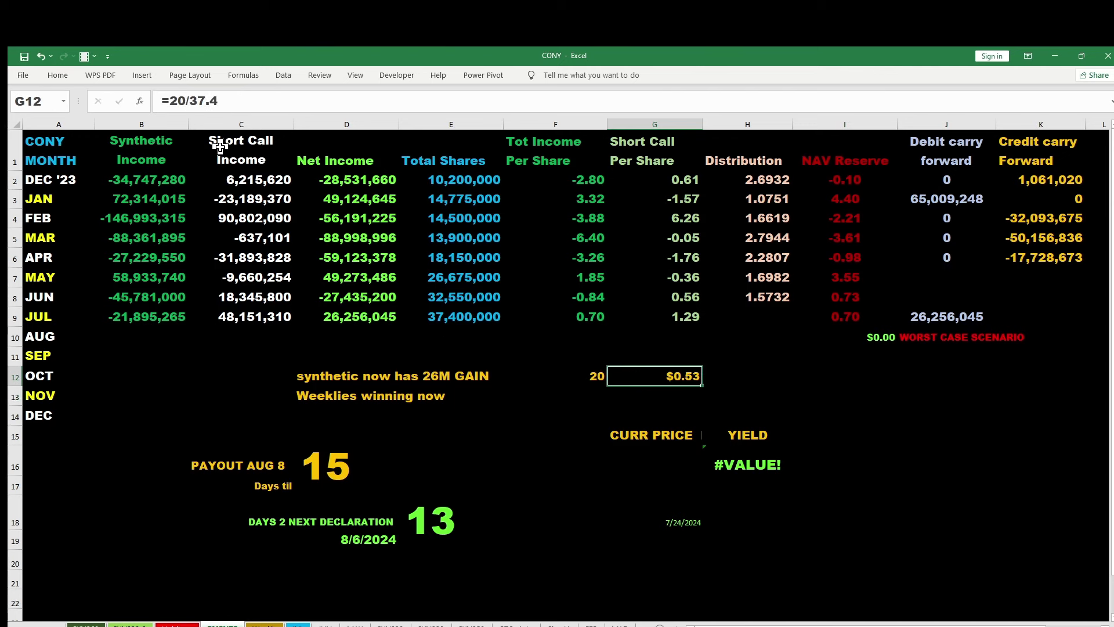
{"action": "left_click", "coordinate": [548, 434]}
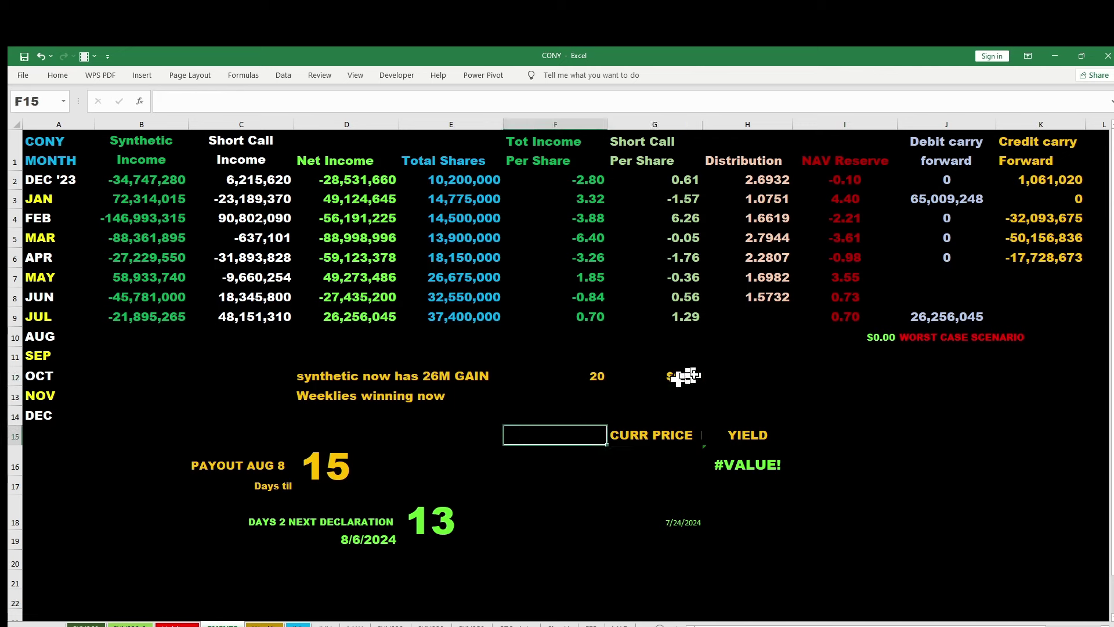
{"action": "left_click", "coordinate": [694, 375]}
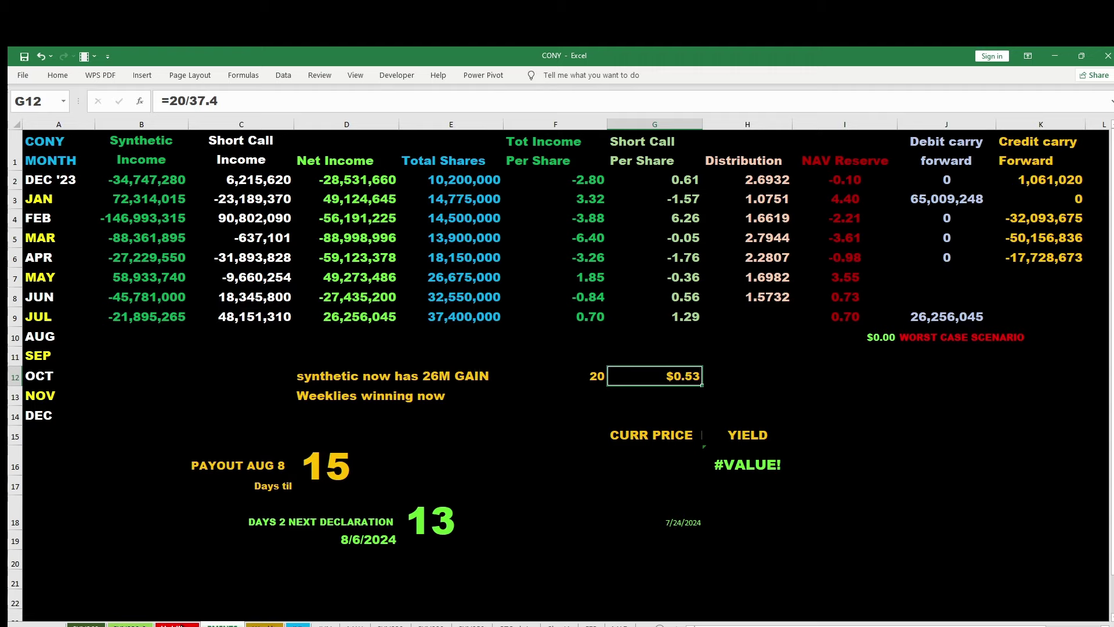
{"action": "key", "text": "ctrl+Page_Up"}
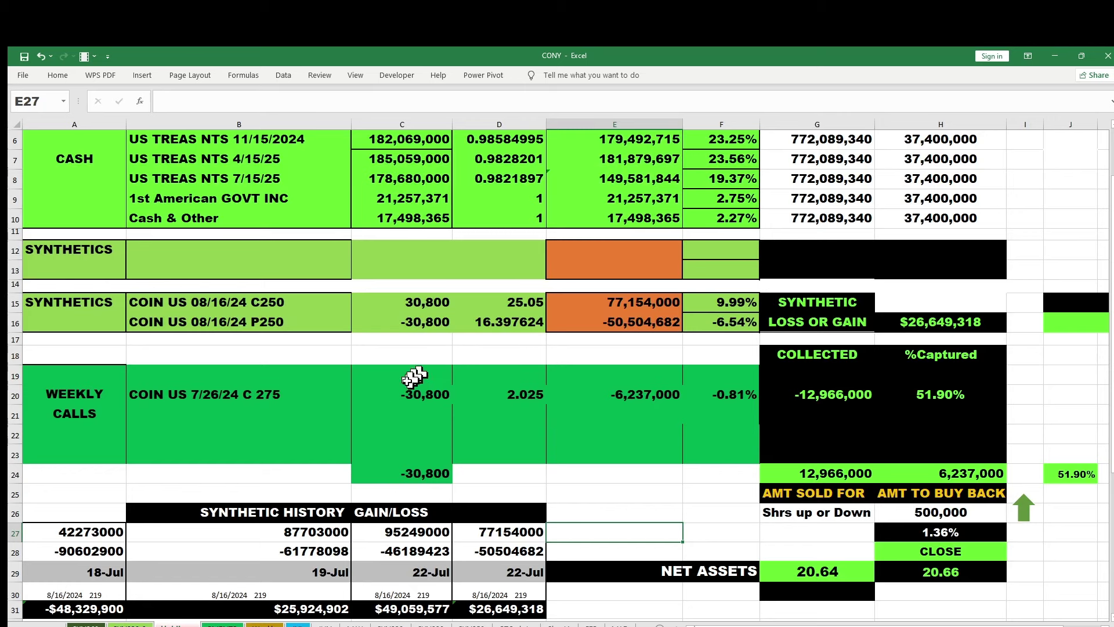
{"action": "left_click", "coordinate": [248, 400]}
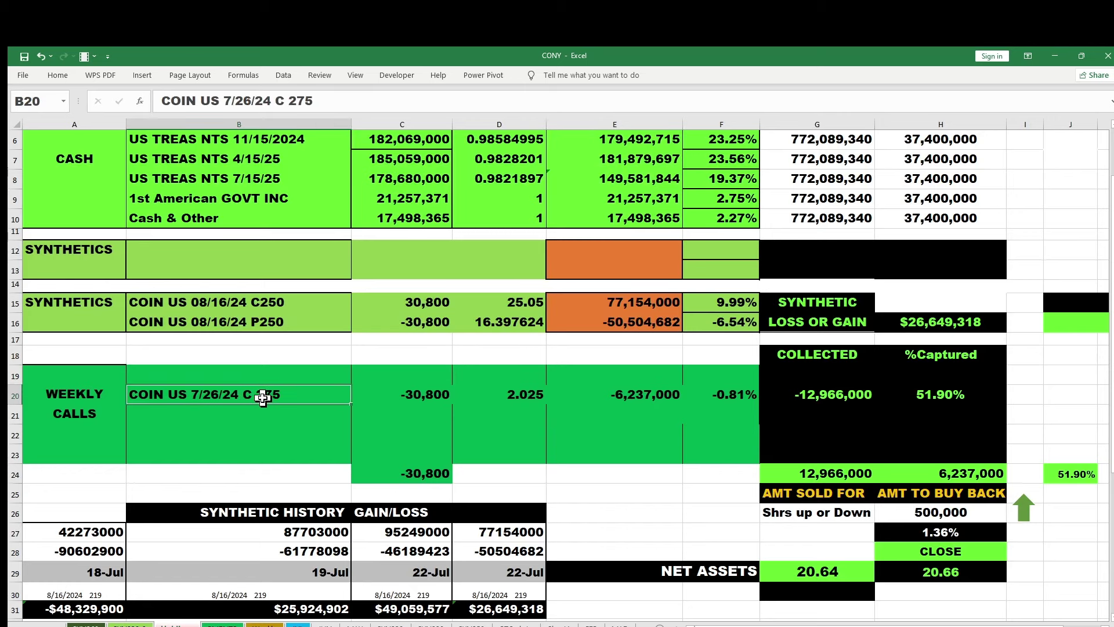
{"action": "left_click", "coordinate": [934, 323]}
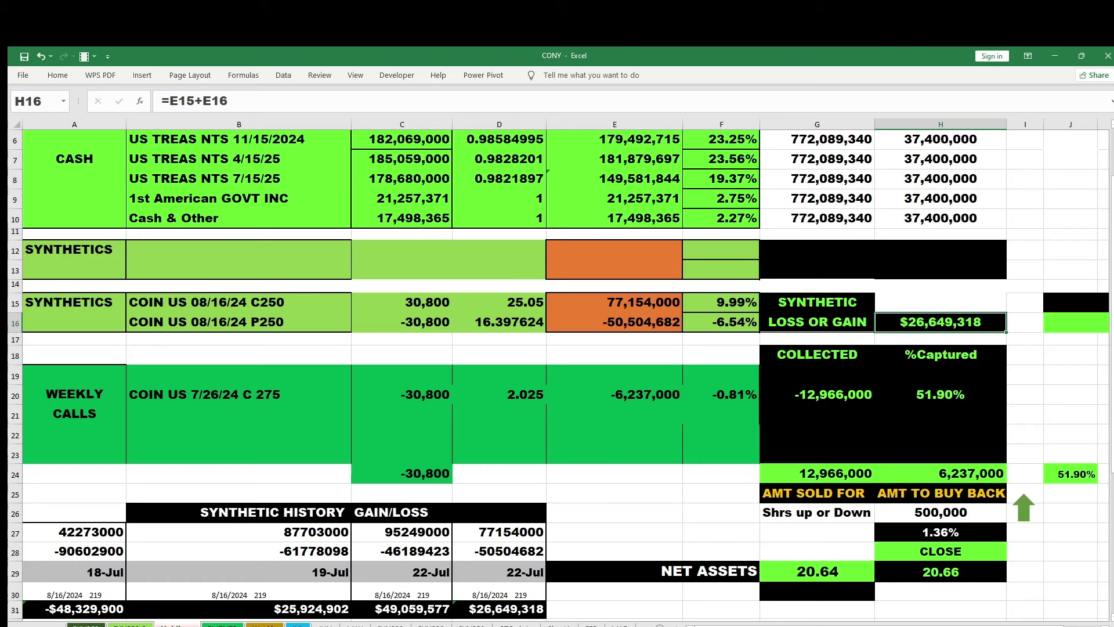
{"action": "left_click", "coordinate": [1025, 392]}
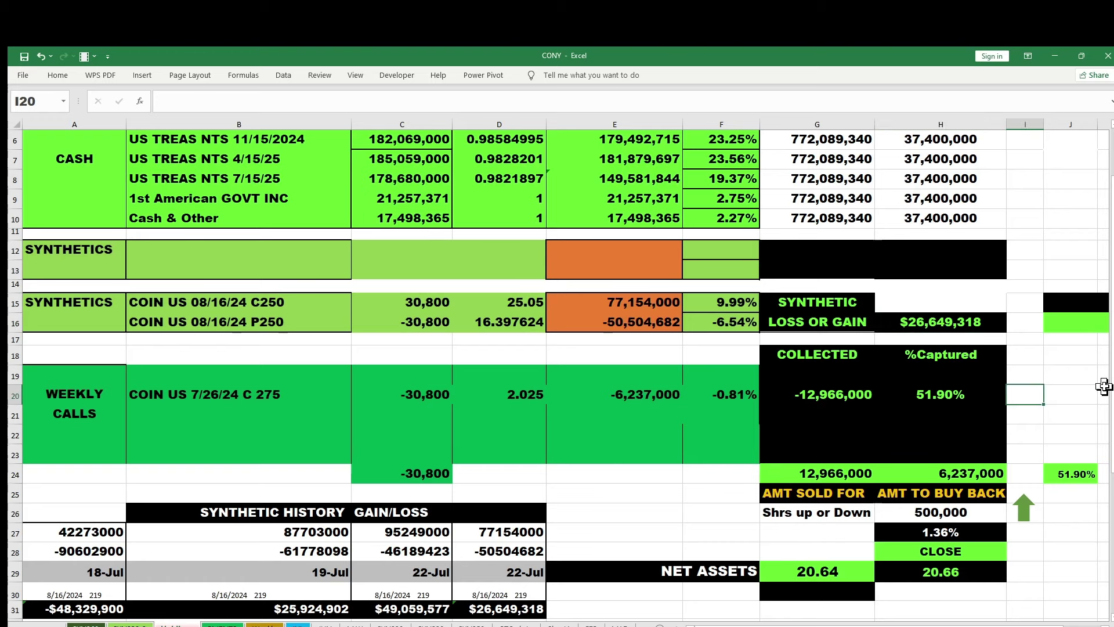
{"action": "scroll", "coordinate": [557, 372], "scroll_direction": "up", "scroll_amount": 2}
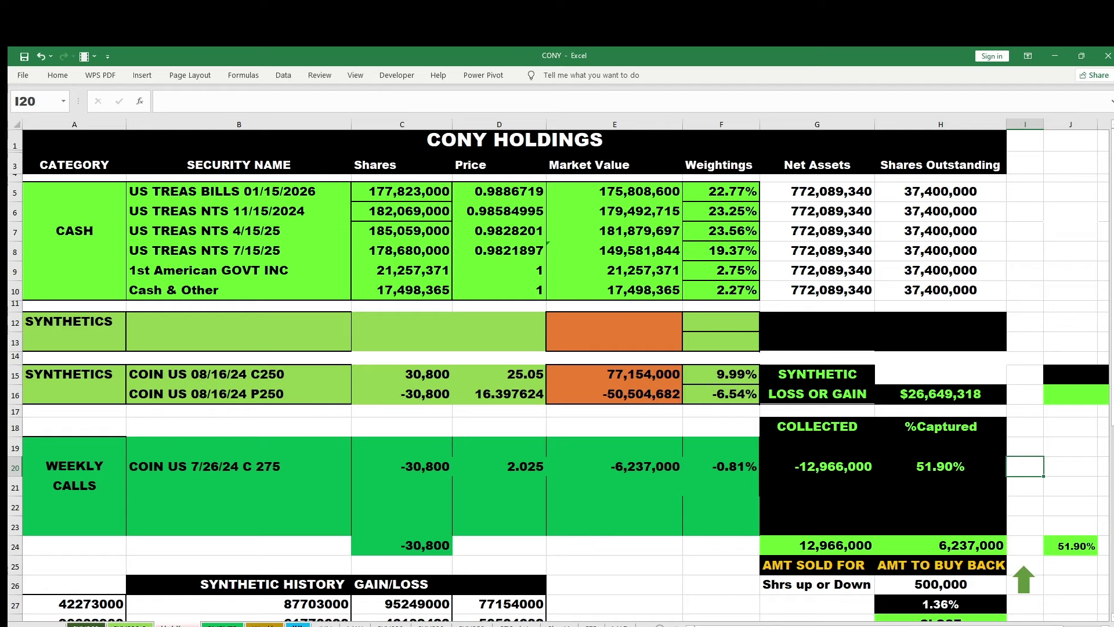
Step: Return to the monthly income and distribution sheet and set the formula in F12 to =60-6
{"action": "left_click", "coordinate": [232, 622]}
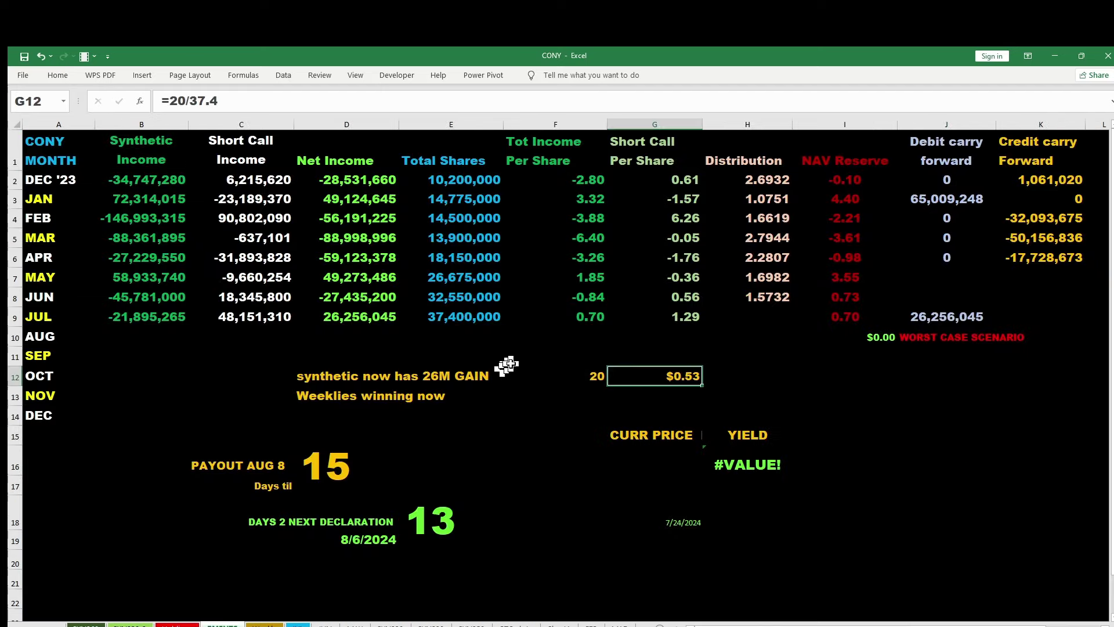
{"action": "left_click", "coordinate": [595, 376]}
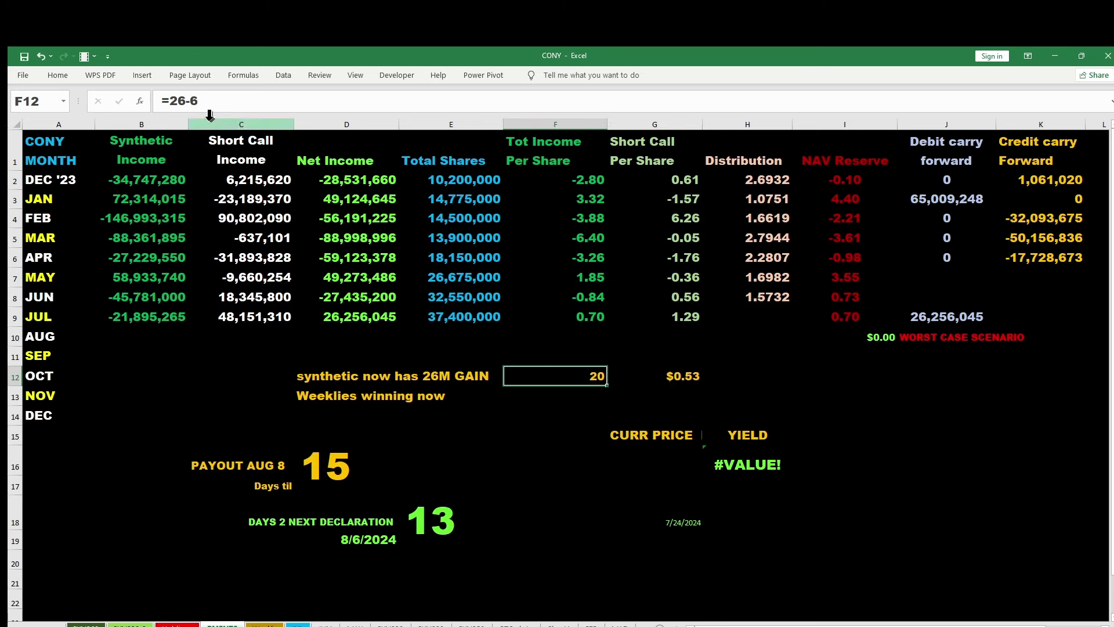
{"action": "double_click", "coordinate": [170, 102]}
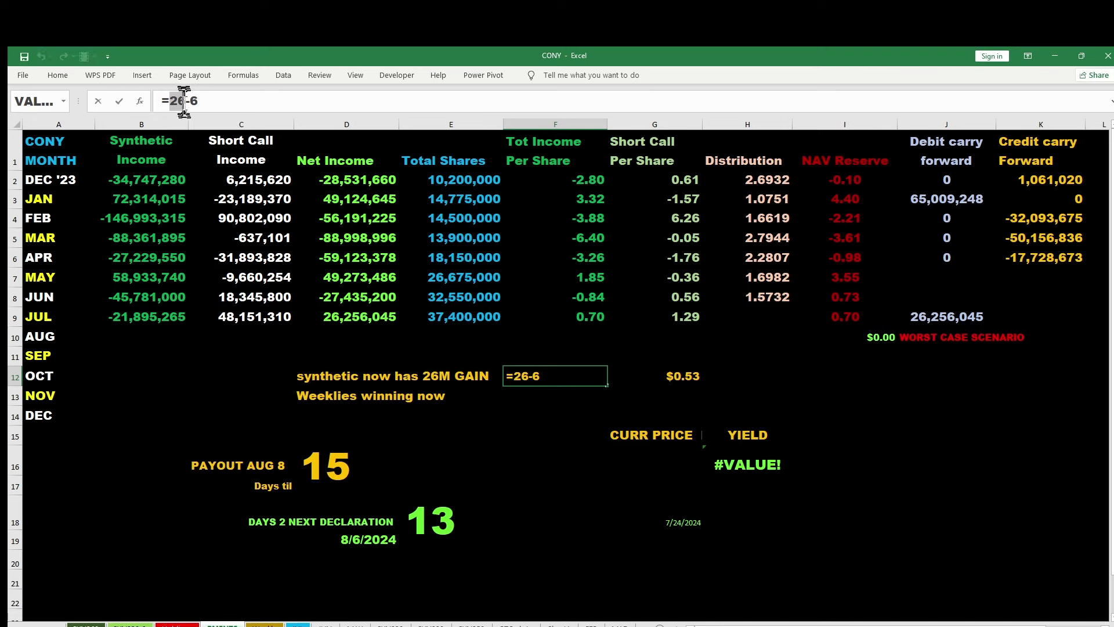
{"action": "type", "text": "6"}
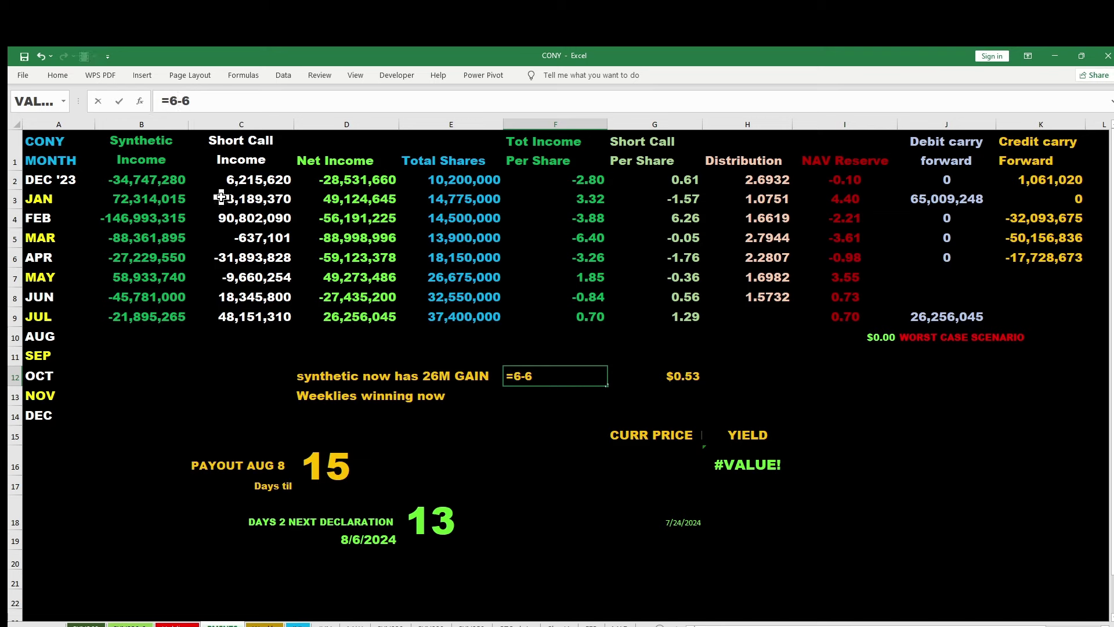
{"action": "type", "text": "0"}
{"action": "key", "text": "Return"}
Step: Set the per-share estimate formula in G12 to =60/37.4
{"action": "left_click", "coordinate": [682, 378]}
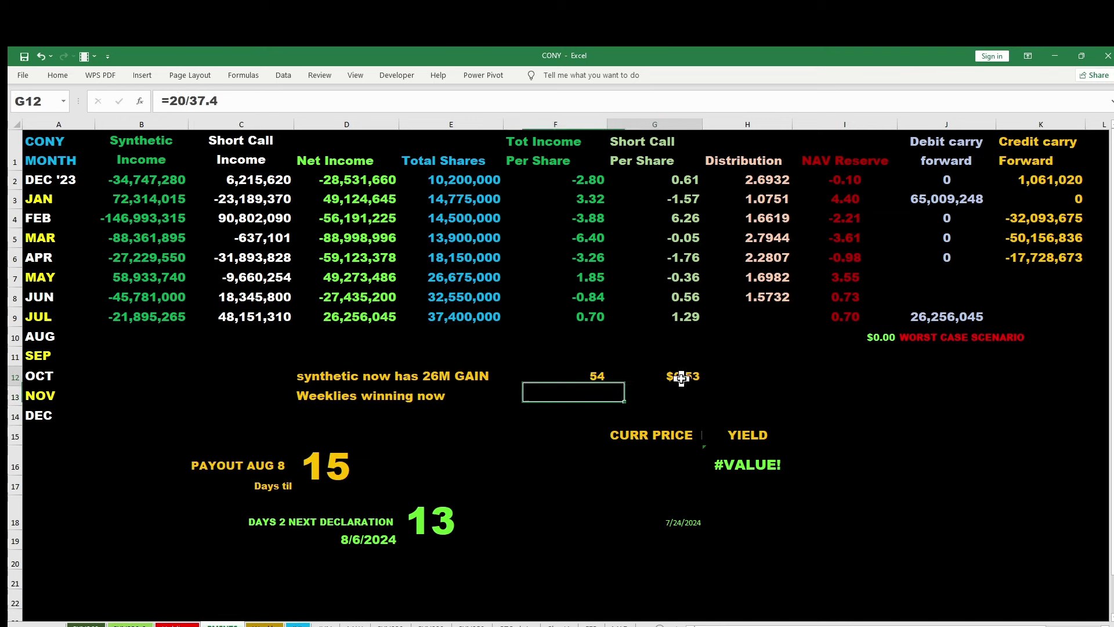
{"action": "left_click", "coordinate": [177, 102]}
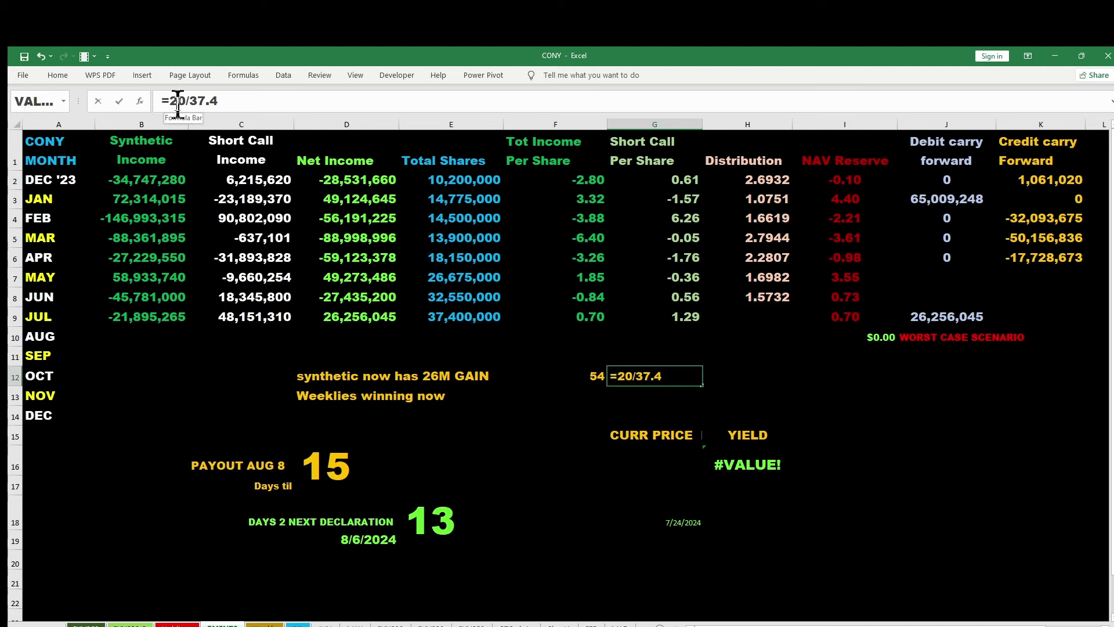
{"action": "double_click", "coordinate": [179, 101]}
{"action": "type", "text": "60"}
{"action": "key", "text": "Return"}
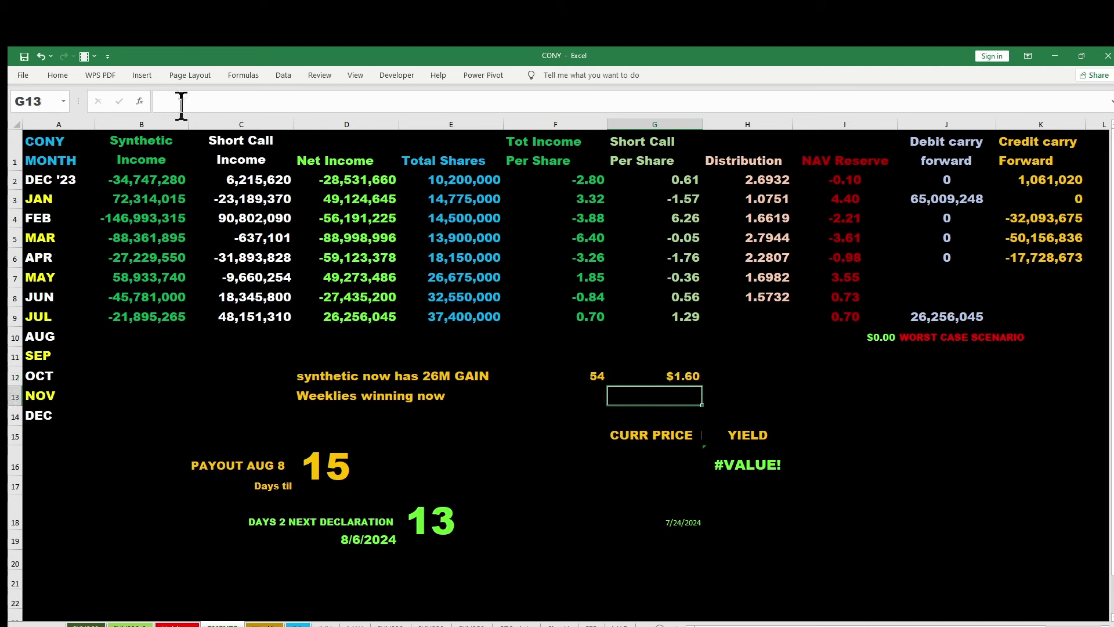
Step: Inspect the July short call and synthetic income formulas in C9 and B9, the holdings sheet, and the G12 per-share estimate
{"action": "left_click", "coordinate": [672, 377]}
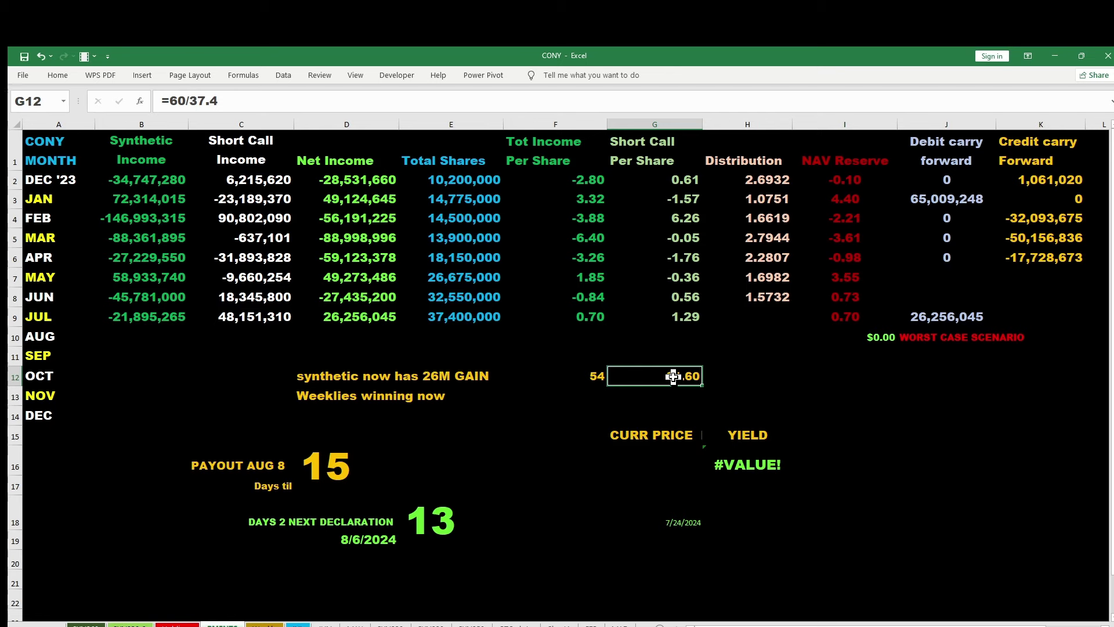
{"action": "left_click", "coordinate": [242, 323]}
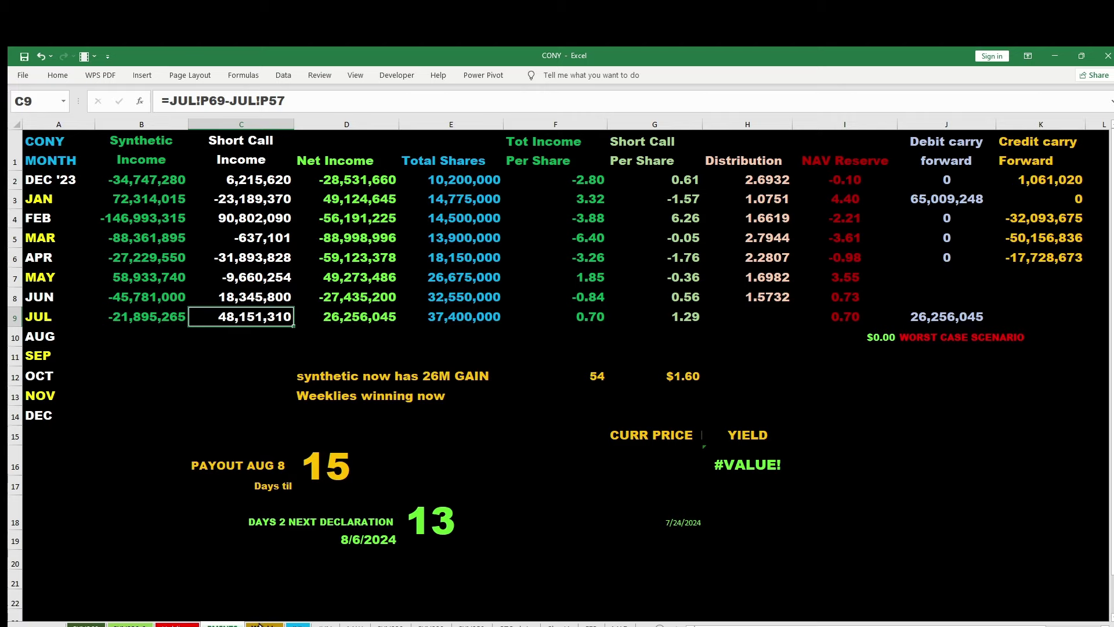
{"action": "left_click", "coordinate": [177, 625]}
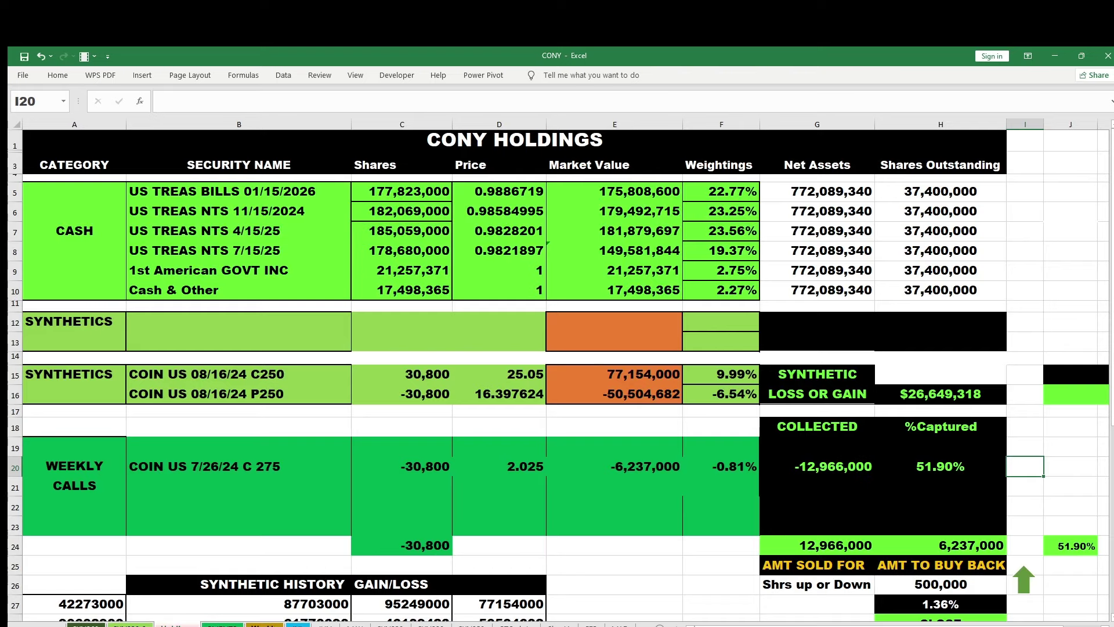
{"action": "left_click", "coordinate": [222, 624]}
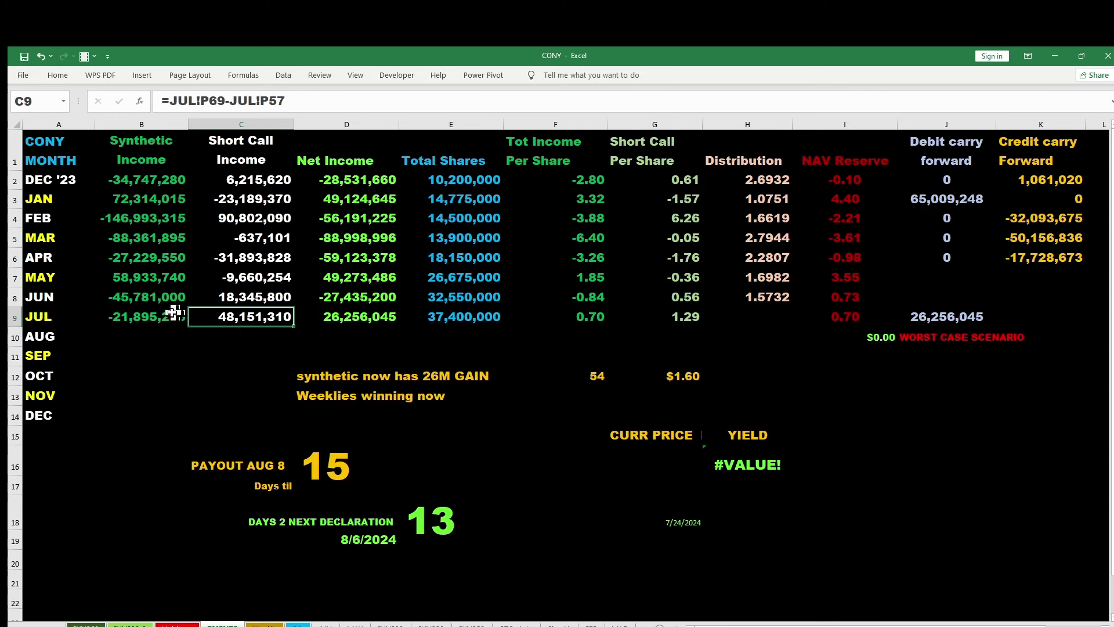
{"action": "left_click", "coordinate": [157, 316]}
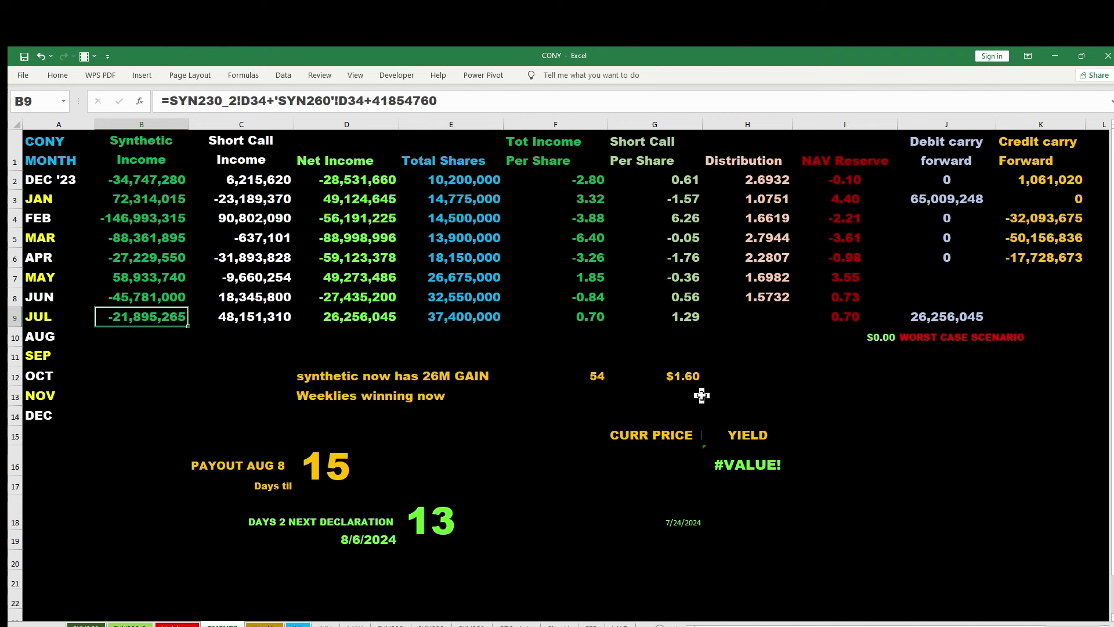
{"action": "left_click", "coordinate": [683, 380]}
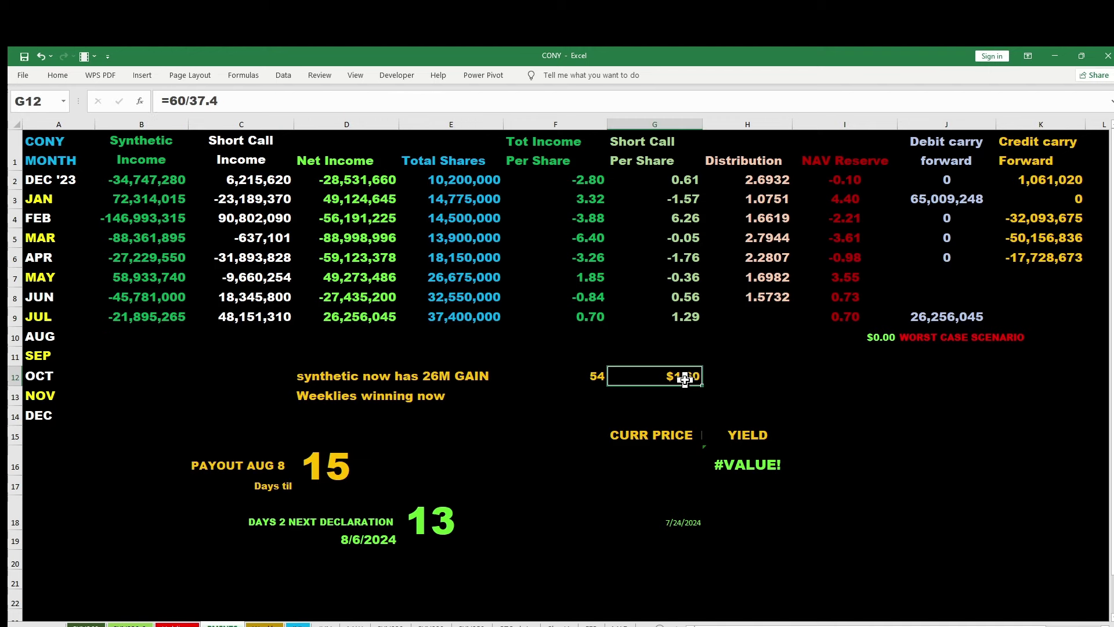